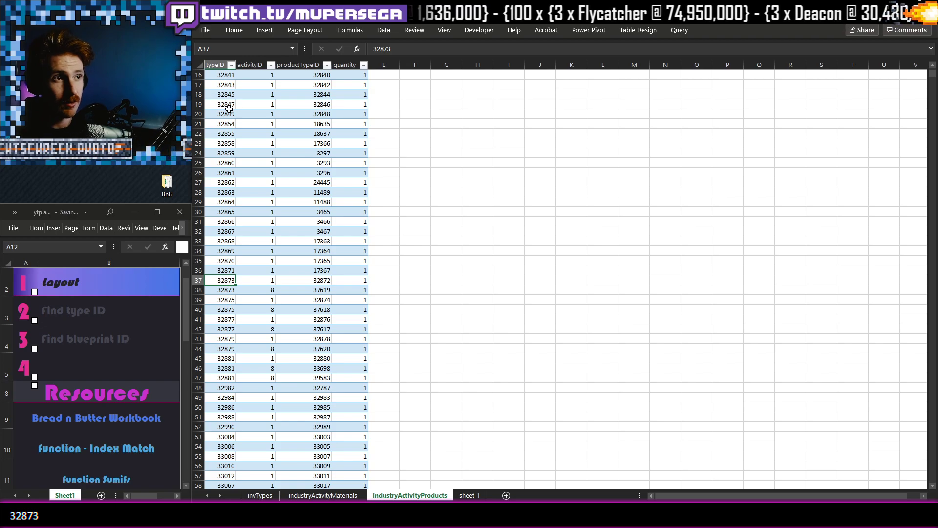
- Examine the typeID, activityID, productTypeID and quantity columns of the industryActivityProducts table
{"action": "left_click_drag", "start_coordinate": [259, 76], "coordinate": [263, 370]}
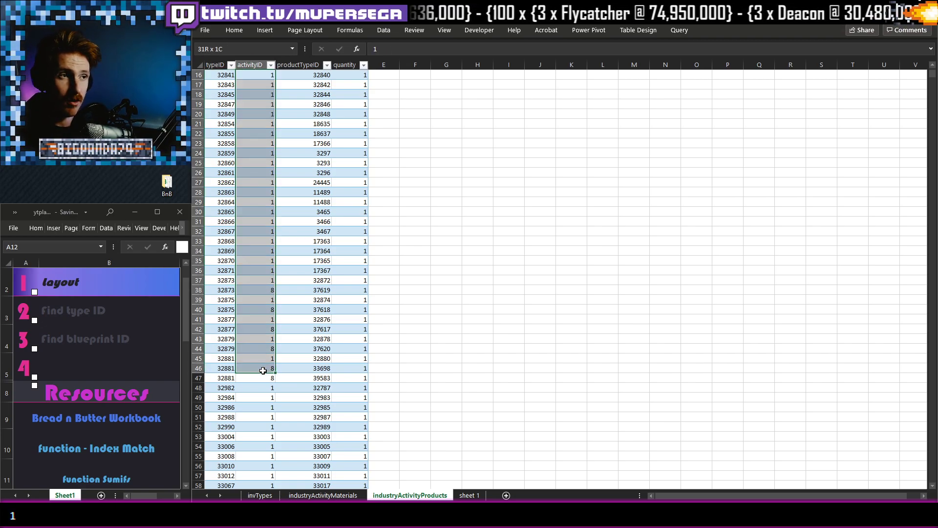
{"action": "left_click", "coordinate": [248, 78]}
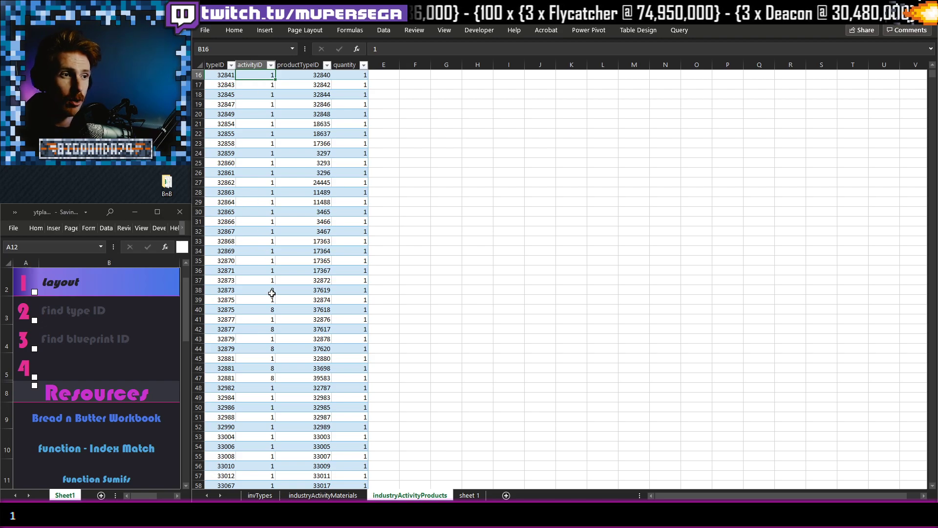
{"action": "left_click", "coordinate": [298, 163]}
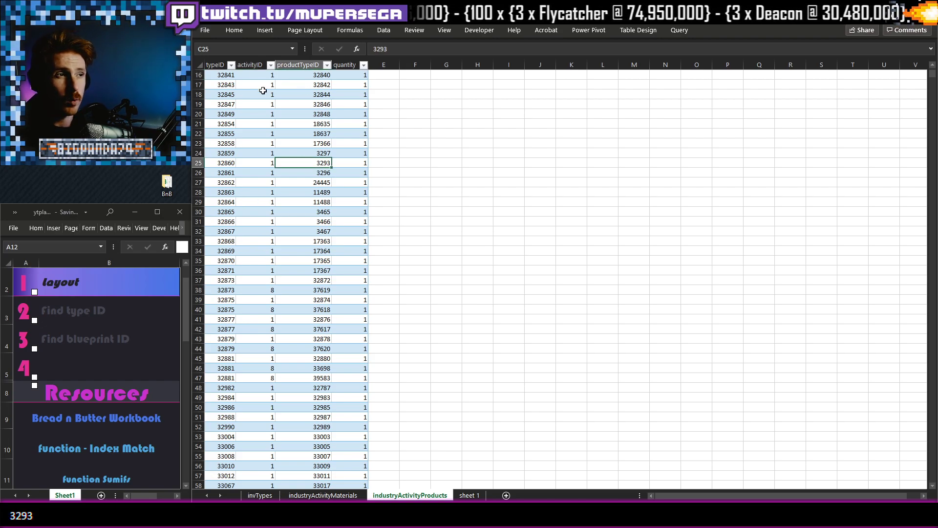
{"action": "left_click_drag", "start_coordinate": [308, 76], "coordinate": [307, 291]}
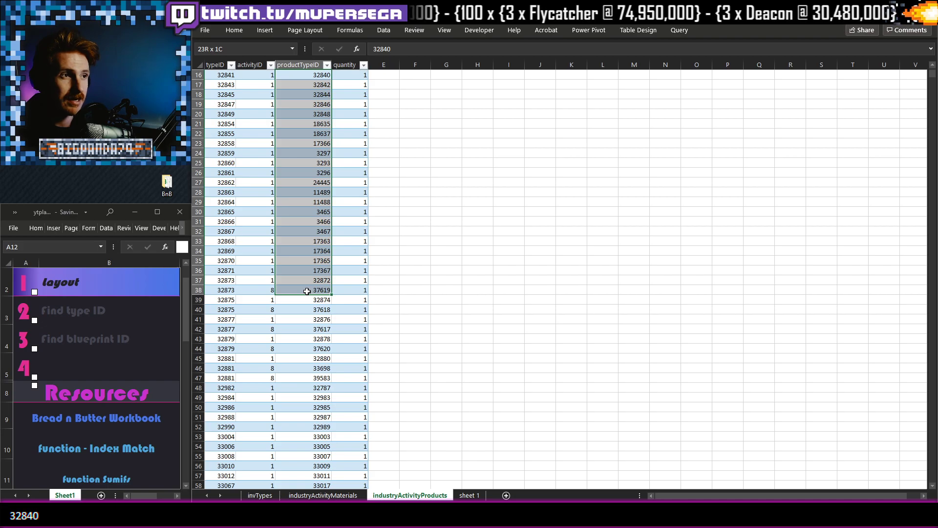
{"action": "left_click", "coordinate": [307, 151]}
{"action": "left_click", "coordinate": [217, 74]}
{"action": "left_click", "coordinate": [295, 79]}
{"action": "left_click", "coordinate": [362, 74]}
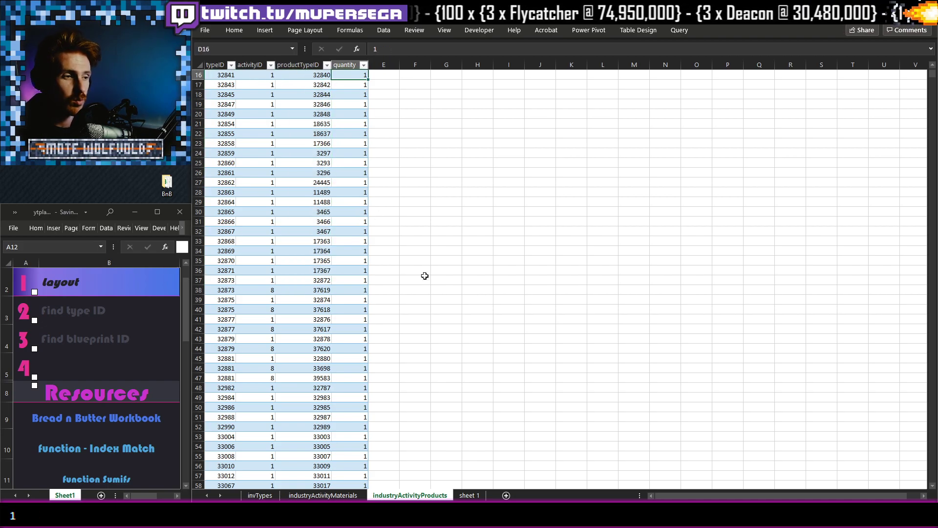
- Examine how the industryActivityMaterials sheet relates typeID, activityID, materialTypeID and quantity in its first rows
{"action": "left_click", "coordinate": [323, 495]}
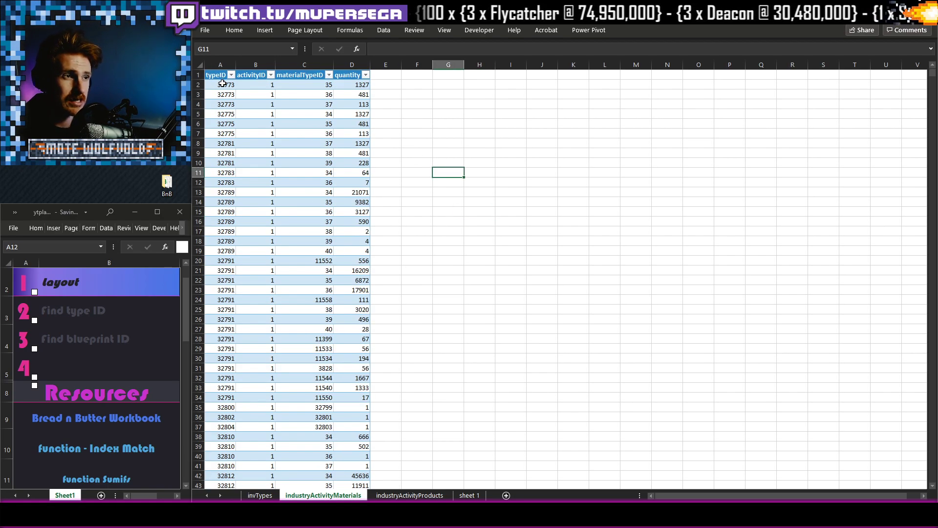
{"action": "left_click", "coordinate": [427, 104]}
{"action": "left_click", "coordinate": [221, 85]}
{"action": "left_click", "coordinate": [262, 86]}
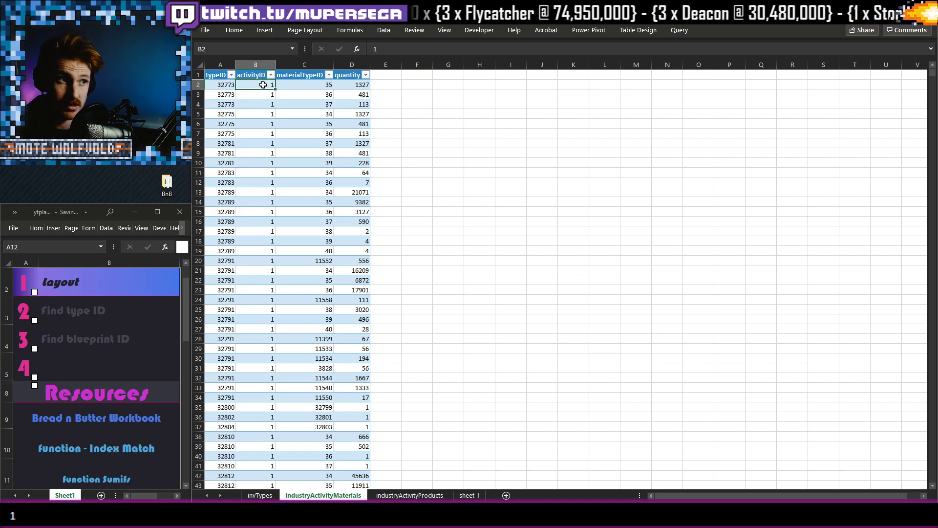
{"action": "left_click", "coordinate": [320, 85]}
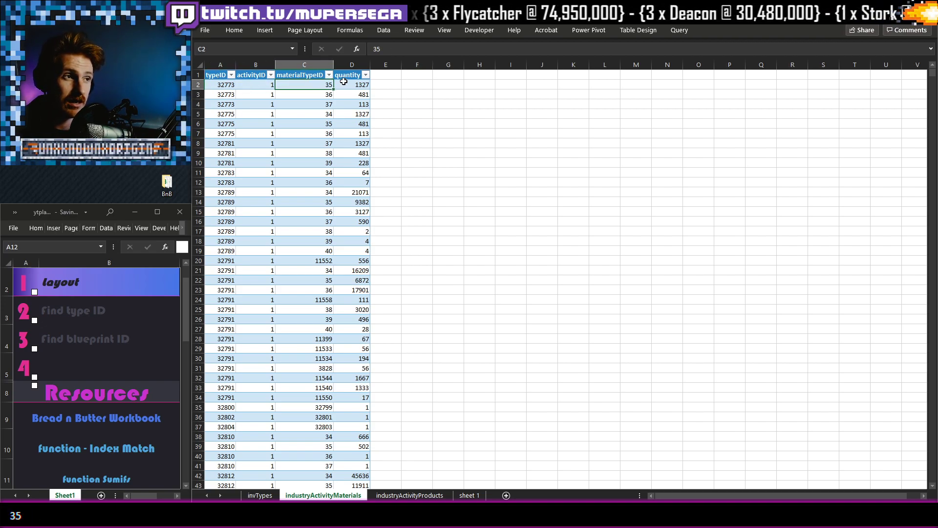
{"action": "left_click", "coordinate": [343, 83]}
{"action": "left_click_drag", "start_coordinate": [219, 86], "coordinate": [226, 106]}
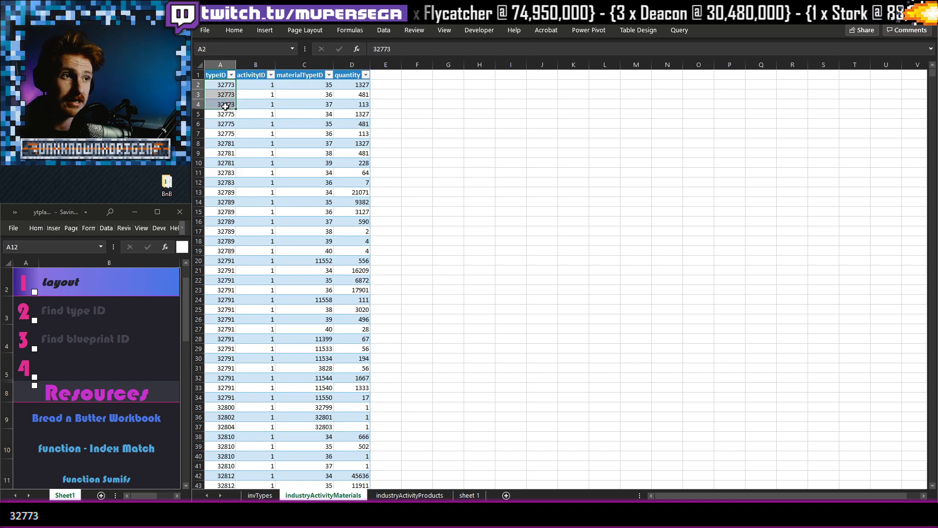
{"action": "left_click", "coordinate": [259, 85]}
{"action": "left_click_drag", "start_coordinate": [331, 86], "coordinate": [329, 105]}
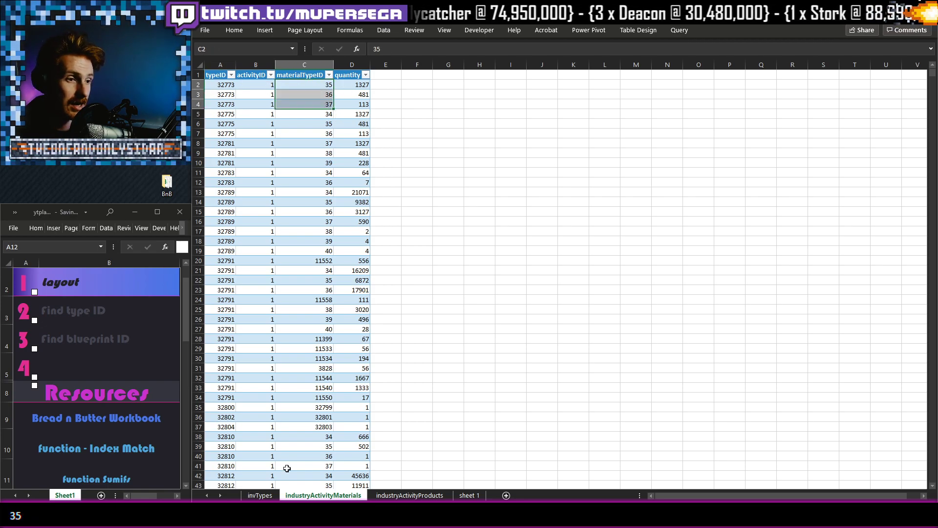
- Examine how the invTypes sheet pairs each typeID with a typeName, such as Plagioclase, Spodumain and Tritanium
{"action": "left_click", "coordinate": [260, 495]}
{"action": "left_click", "coordinate": [496, 270]}
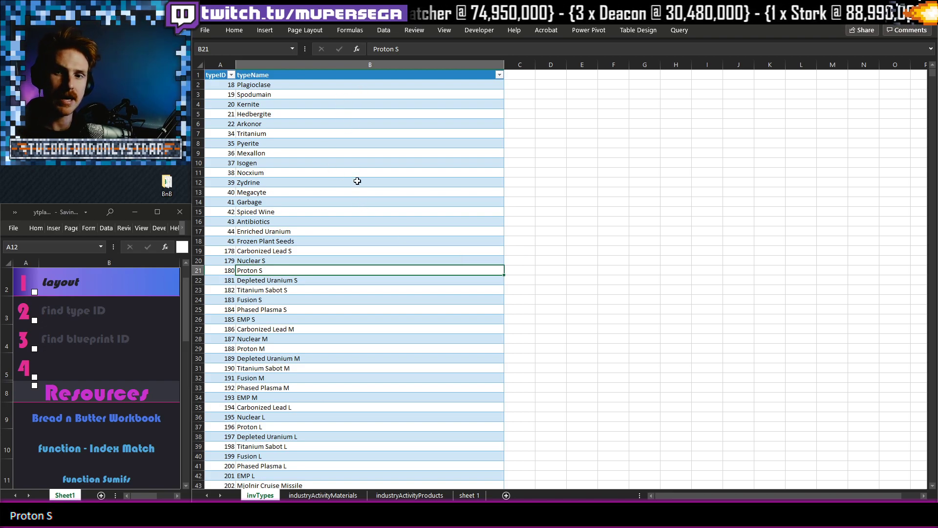
{"action": "left_click", "coordinate": [261, 86]}
{"action": "left_click", "coordinate": [228, 85]}
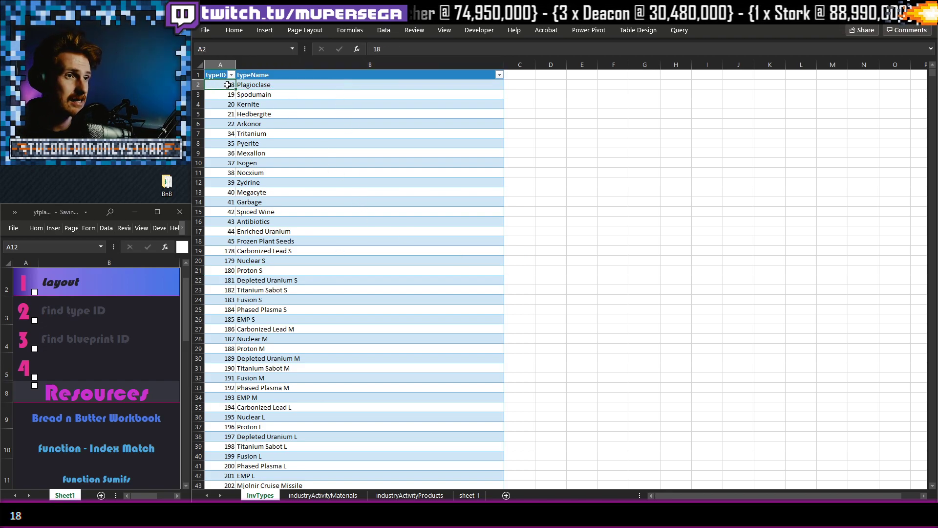
{"action": "left_click", "coordinate": [261, 93]}
{"action": "left_click", "coordinate": [227, 95]}
{"action": "left_click", "coordinate": [253, 134]}
{"action": "left_click", "coordinate": [213, 134]}
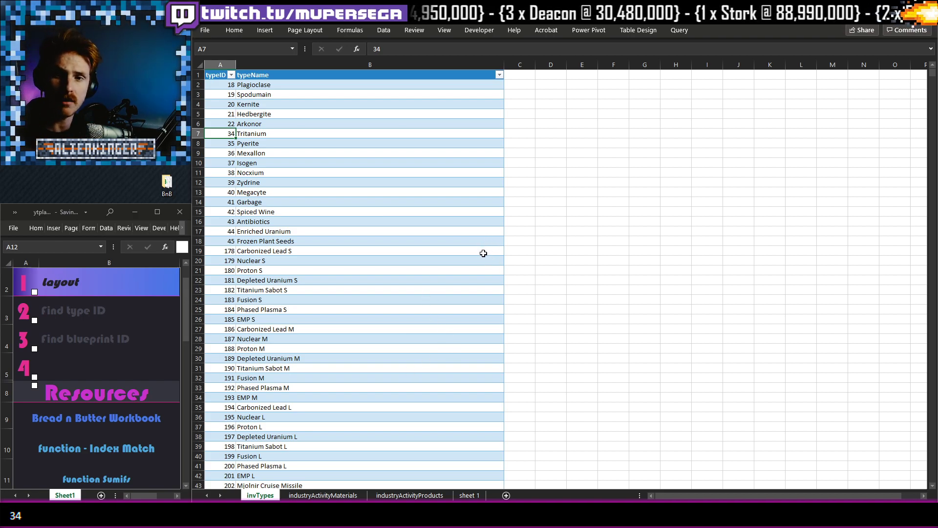
- Switch to sheet 1 and look over its empty formatted header row across columns A to C
{"action": "left_click", "coordinate": [469, 495]}
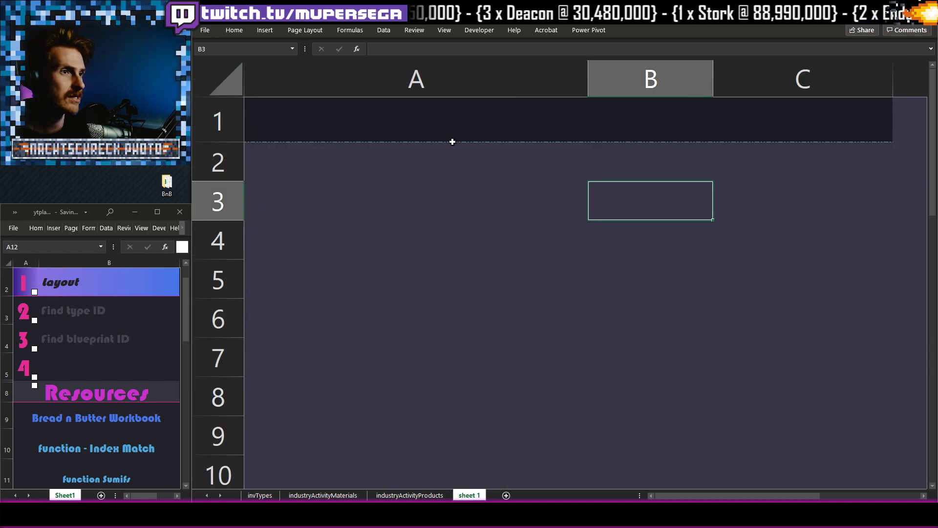
{"action": "left_click_drag", "start_coordinate": [484, 139], "coordinate": [741, 128]}
{"action": "left_click", "coordinate": [773, 272]}
{"action": "left_click", "coordinate": [347, 92]}
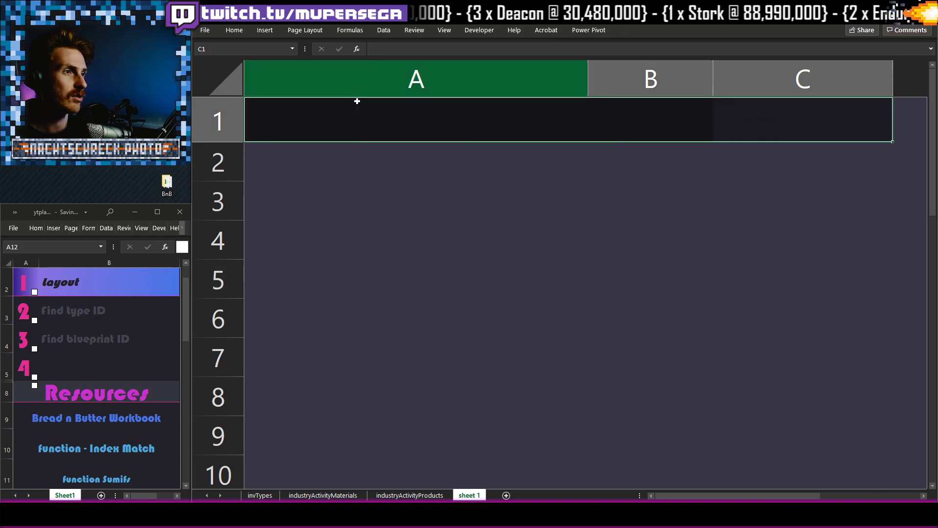
{"action": "key", "text": "Down"}
{"action": "key", "text": "Down"}
{"action": "left_click", "coordinate": [294, 140]}
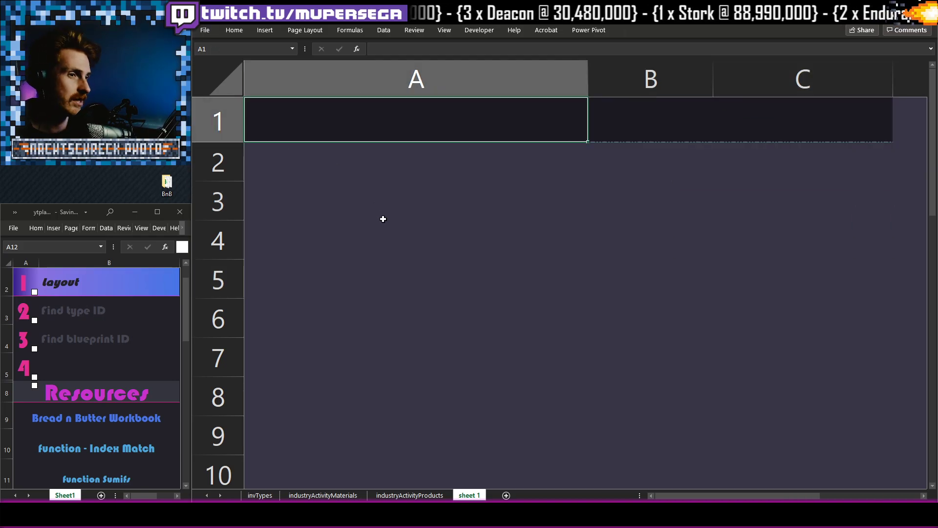
{"action": "left_click", "coordinate": [507, 495]}
{"action": "left_click", "coordinate": [470, 338]}
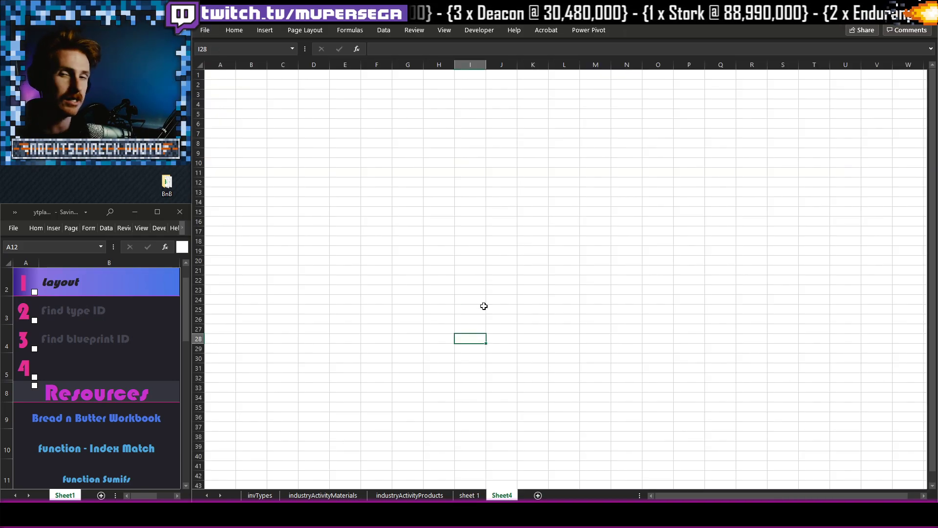
{"action": "right_click", "coordinate": [511, 495]}
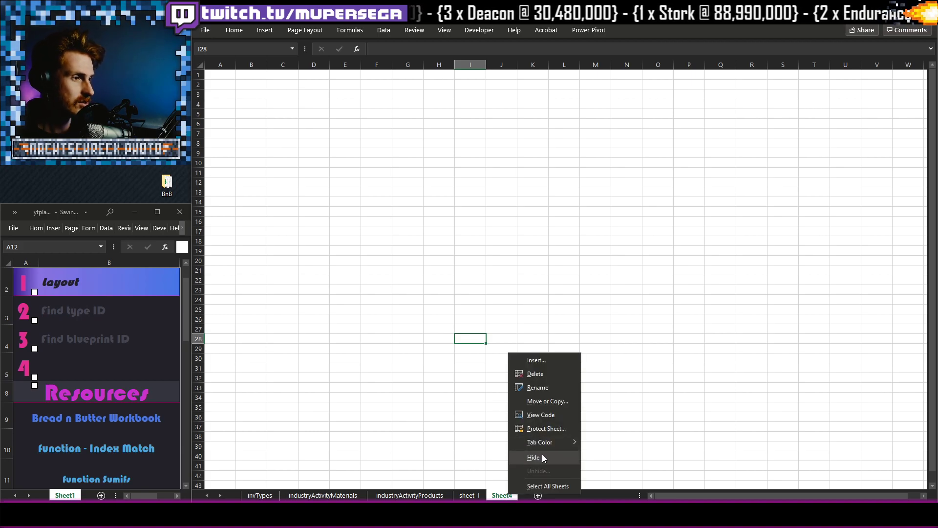
{"action": "left_click", "coordinate": [535, 373]}
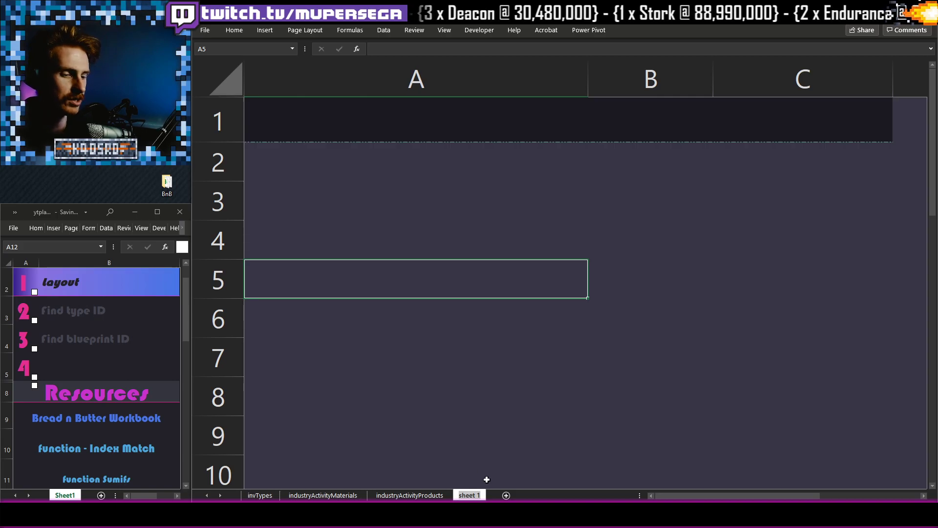
- Rename the worksheet sheet 1 as itemlookup
{"action": "type", "text": "item"}
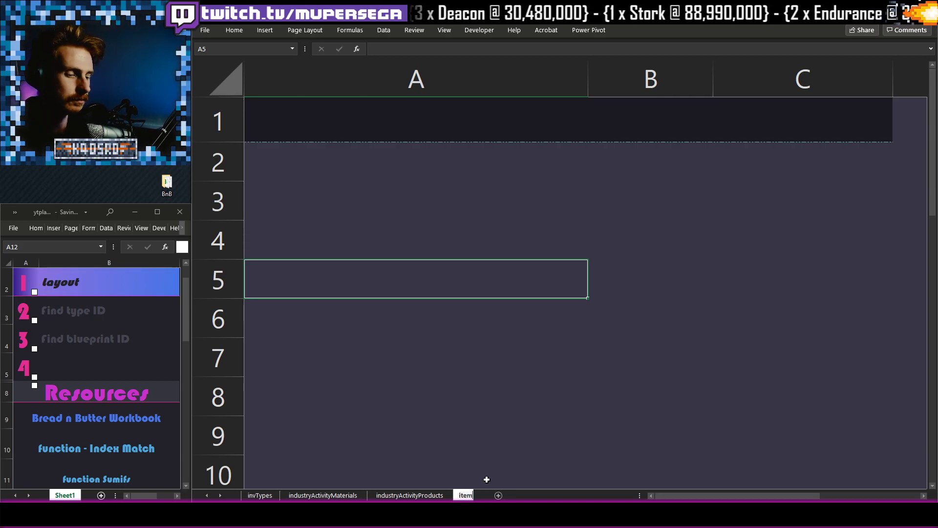
{"action": "key", "text": "Return"}
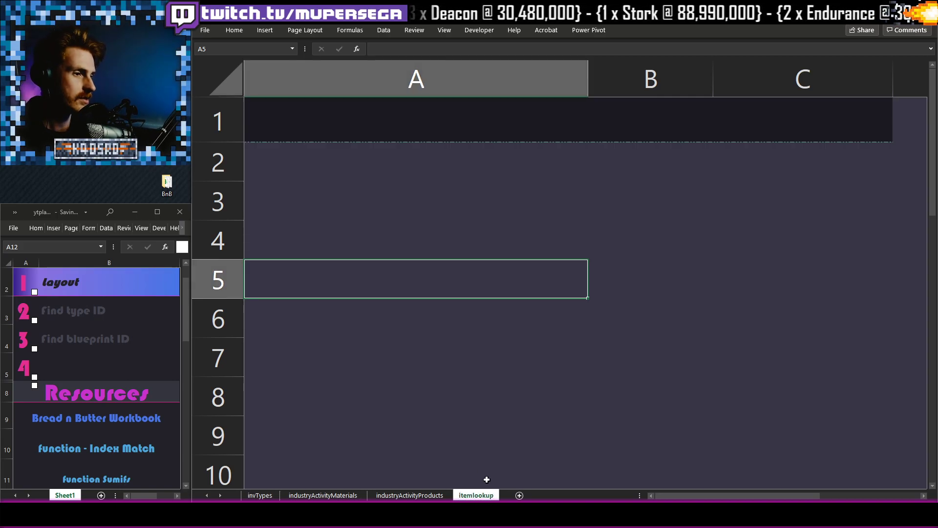
{"action": "left_click", "coordinate": [399, 165]}
- Enter the column headers type name, typeID and blueprintID in cells A1, B1 and C1 of the itemlookup sheet
{"action": "left_click", "coordinate": [341, 108]}
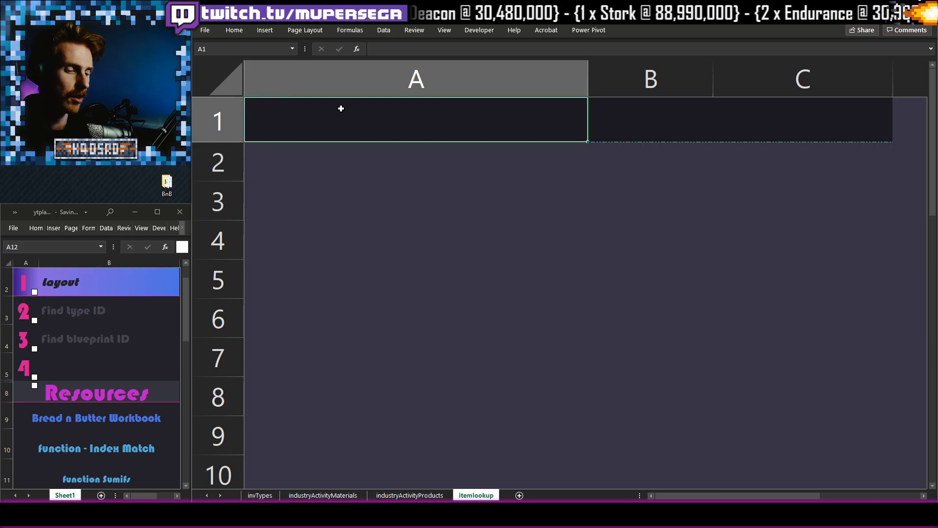
{"action": "type", "text": "type"}
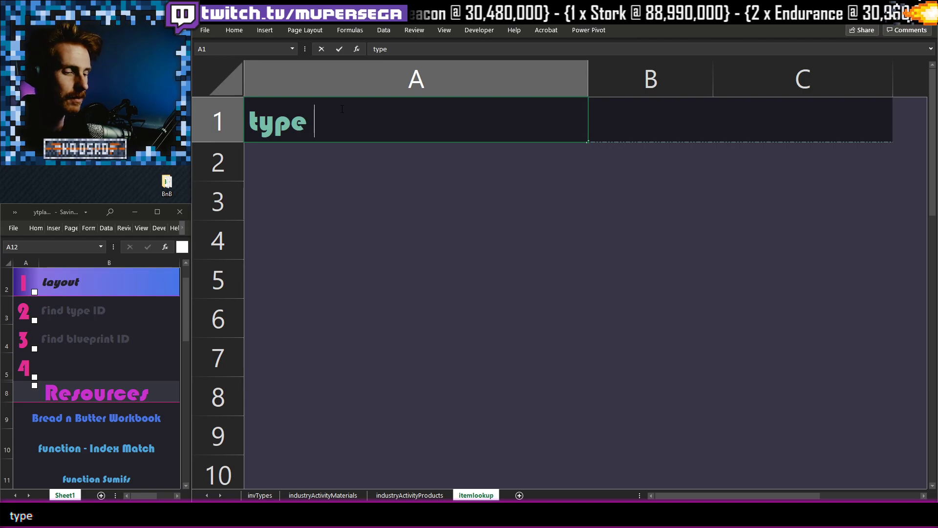
{"action": "type", "text": " name"}
{"action": "key", "text": "Return"}
{"action": "key", "text": "Up"}
{"action": "key", "text": "Right"}
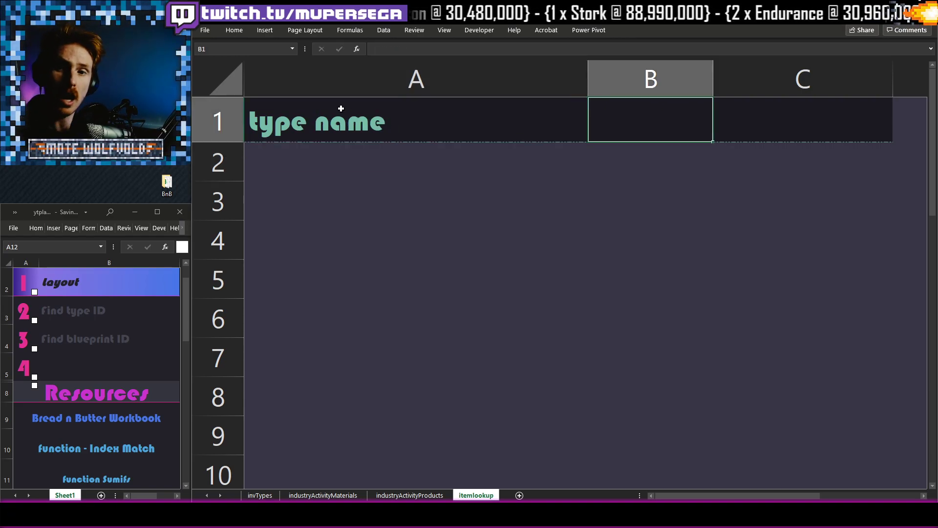
{"action": "type", "text": "typeID"}
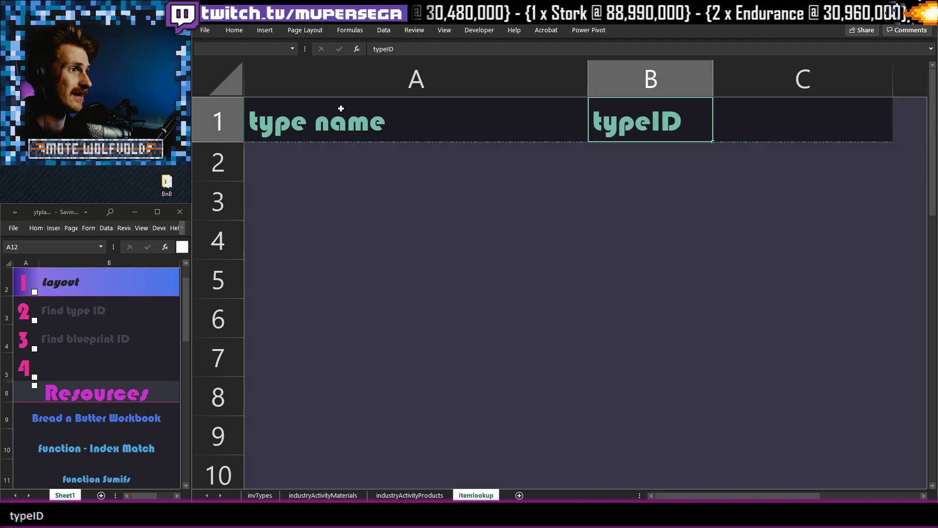
{"action": "key", "text": "Tab"}
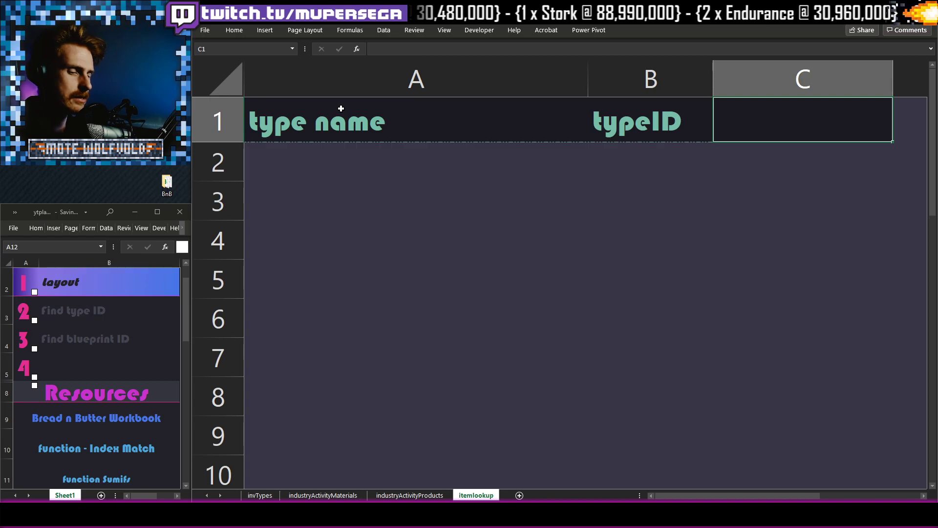
{"action": "type", "text": "blu"}
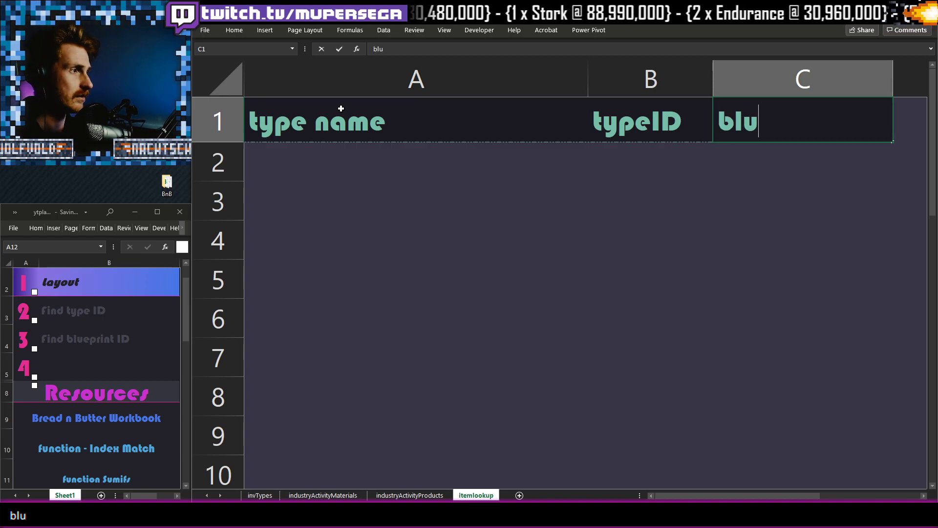
{"action": "type", "text": "eprintID"}
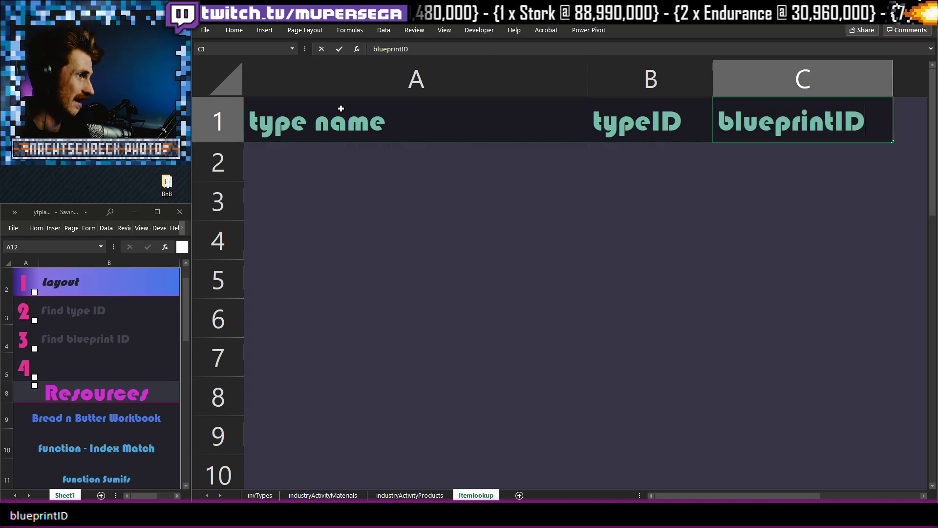
{"action": "key", "text": "Return"}
{"action": "key", "text": "Up"}
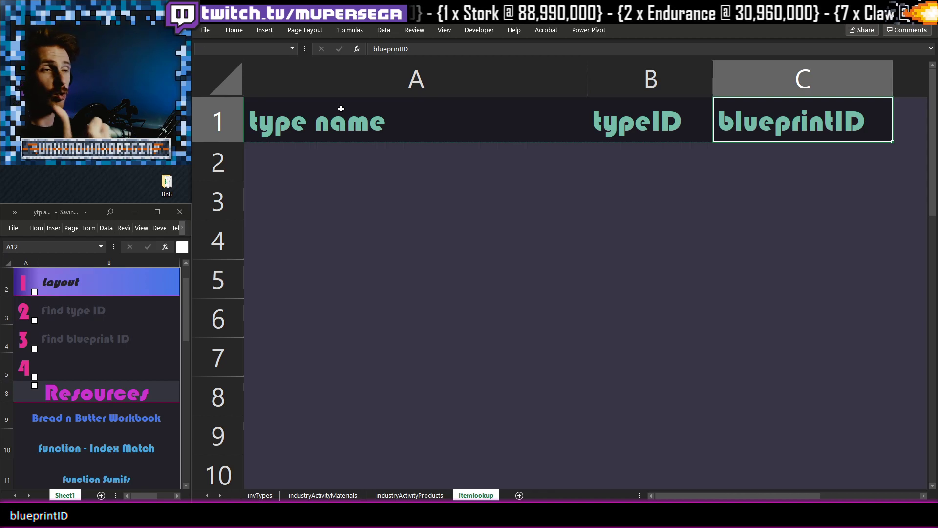
{"action": "key", "text": "Return"}
{"action": "key", "text": "Right"}
{"action": "key", "text": "Left"}
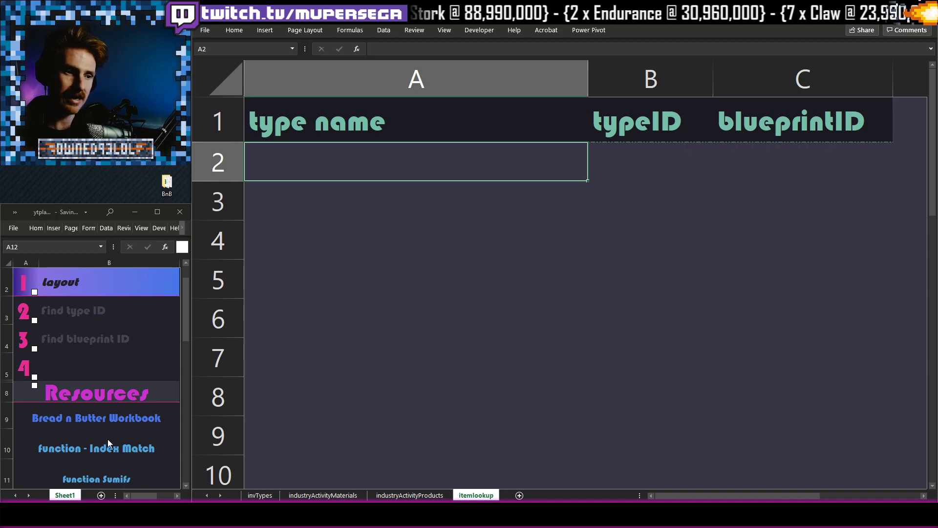
{"action": "left_click", "coordinate": [113, 477]}
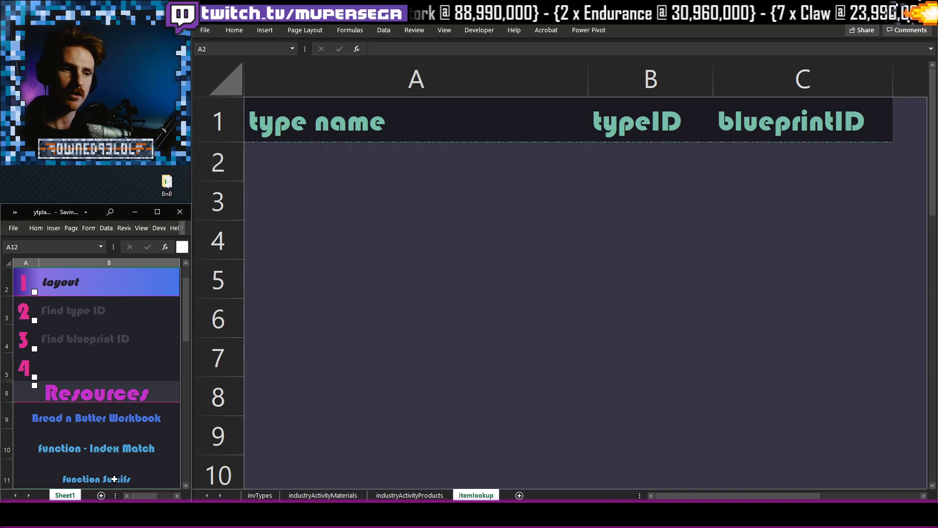
{"action": "left_click", "coordinate": [323, 170]}
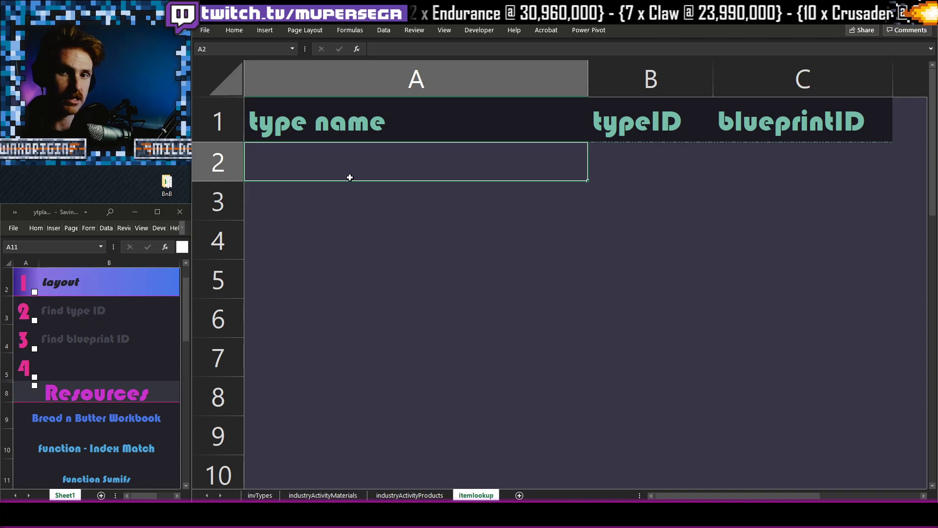
{"action": "left_click", "coordinate": [449, 248]}
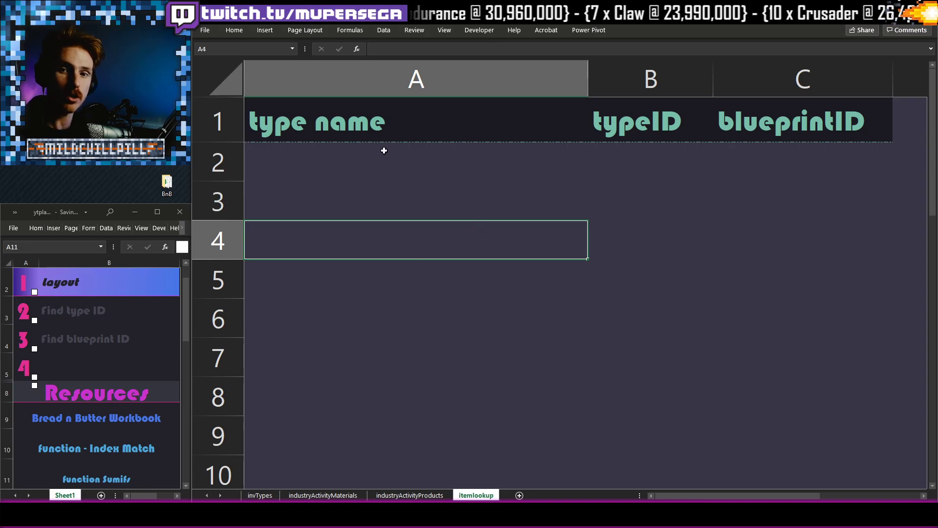
{"action": "left_click", "coordinate": [398, 163]}
{"action": "left_click", "coordinate": [652, 152]}
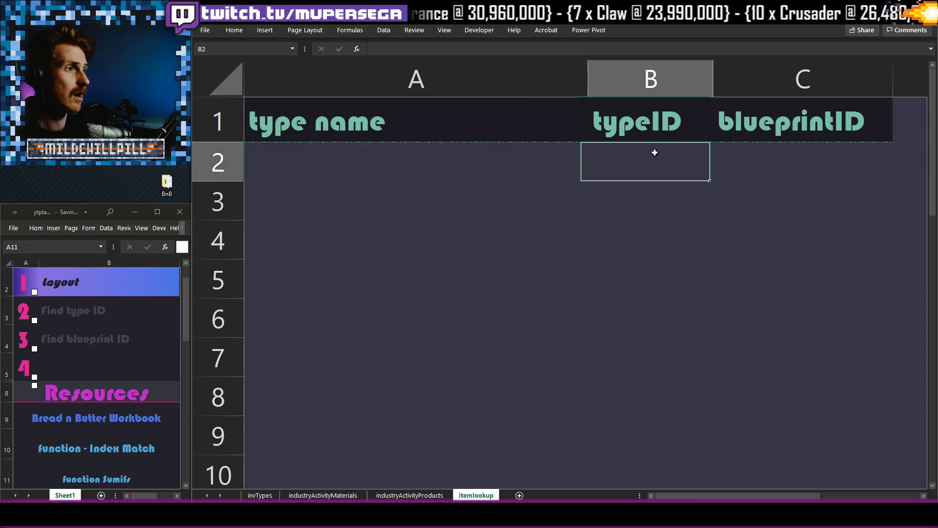
{"action": "left_click", "coordinate": [815, 179]}
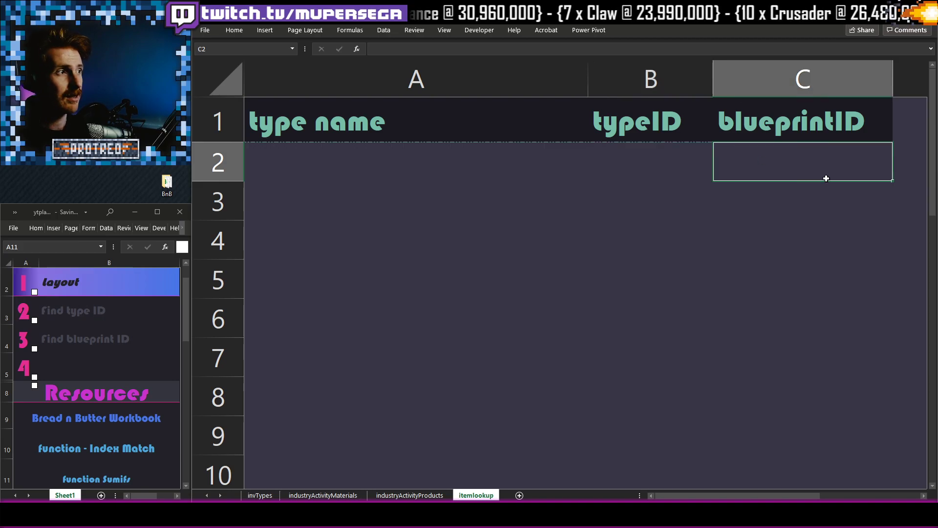
- Enter the type names Rifter and Anathema in cells A2 and A3 of the itemlookup sheet
{"action": "left_click", "coordinate": [620, 167]}
{"action": "left_click", "coordinate": [423, 157]}
{"action": "type", "text": "R"}
{"action": "key", "text": "Return"}
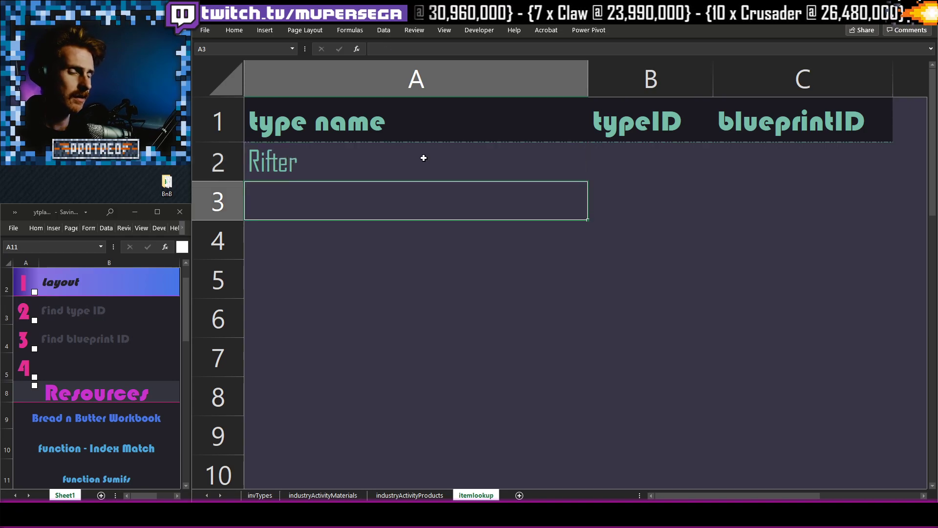
{"action": "type", "text": "Anathema"}
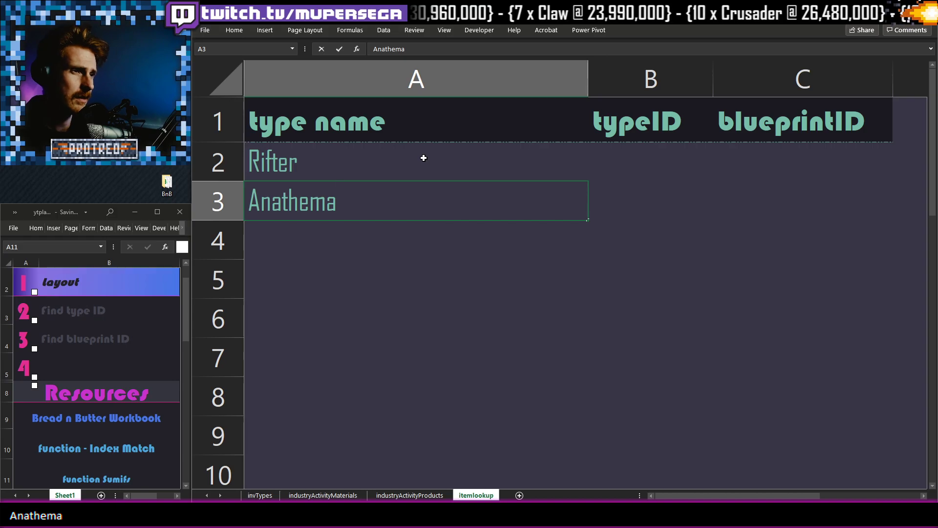
{"action": "key", "text": "Return"}
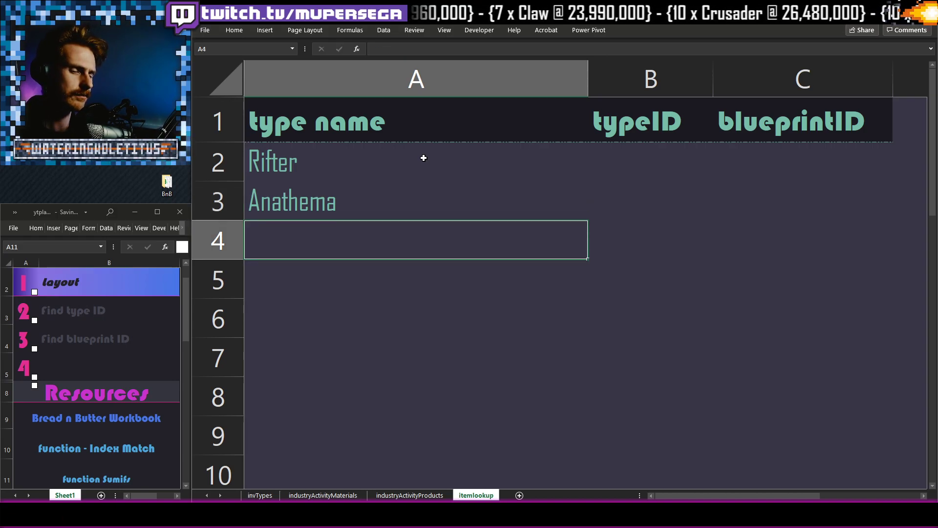
- Enter the type name 5mn microwarpdrive I in cell A4
{"action": "type", "text": "5mn micr"}
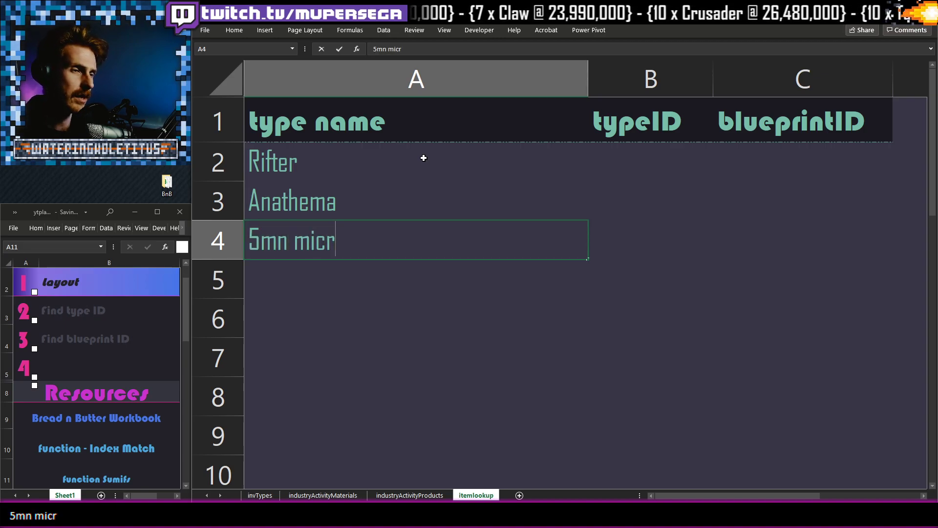
{"action": "type", "text": "owarpdri"}
{"action": "key", "text": "BackSpace"}
{"action": "type", "text": "rive I"}
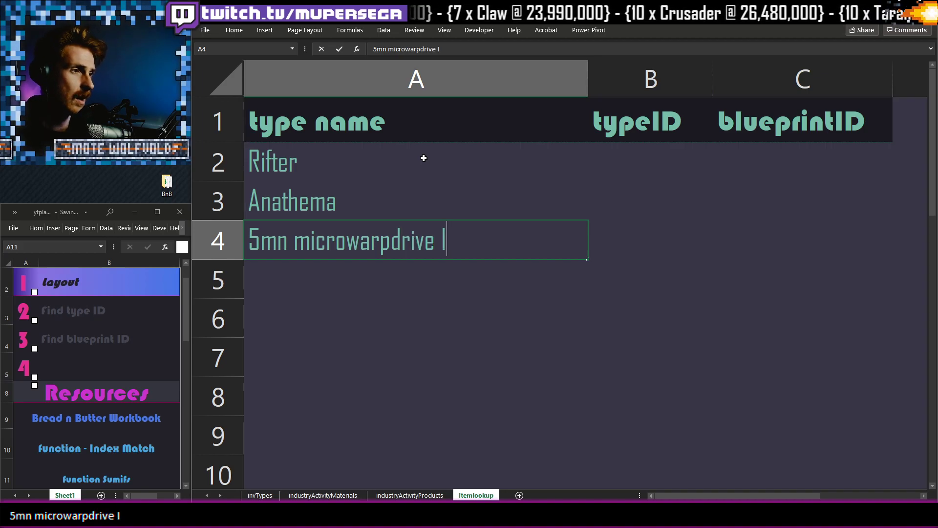
{"action": "key", "text": "Return"}
{"action": "key", "text": "Up"}
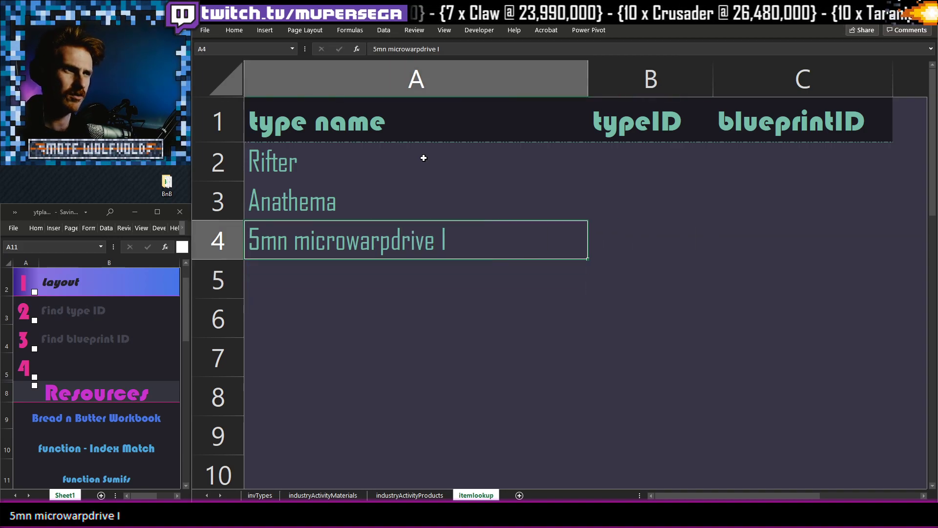
{"action": "key", "text": "Right"}
{"action": "key", "text": "Up"}
{"action": "key", "text": "Up"}
{"action": "key", "text": "Down"}
{"action": "key", "text": "Down"}
{"action": "key", "text": "Up"}
{"action": "key", "text": "Up"}
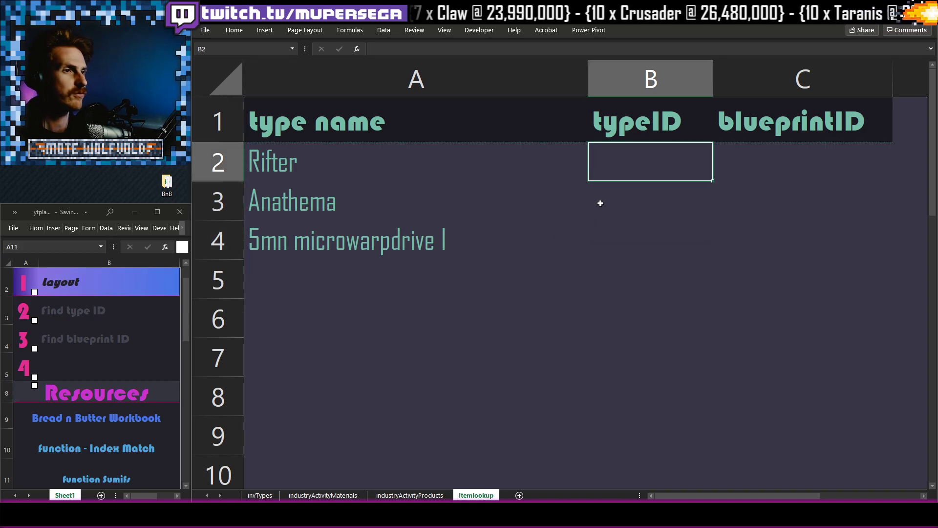
{"action": "left_click", "coordinate": [404, 159]}
{"action": "left_click", "coordinate": [785, 153]}
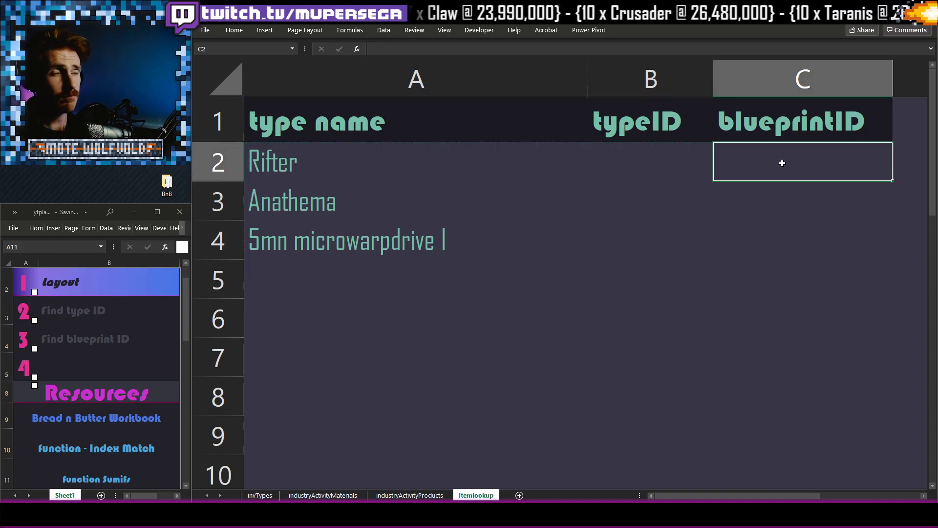
- Look over the industryActivityProducts and invTypes sheets as sources for the IDs, and return to the itemlookup sheet
{"action": "left_click", "coordinate": [430, 495]}
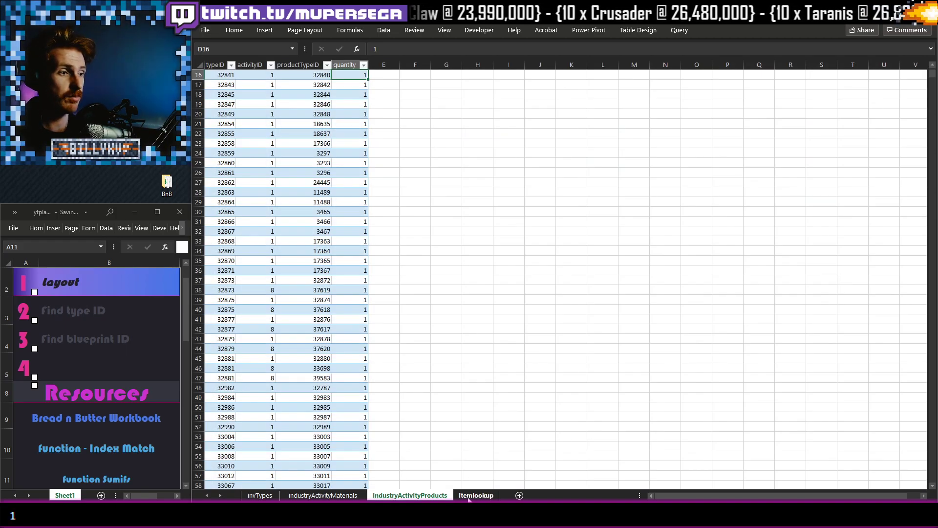
{"action": "left_click", "coordinate": [468, 495]}
{"action": "left_click", "coordinate": [645, 283]}
{"action": "left_click", "coordinate": [645, 157]}
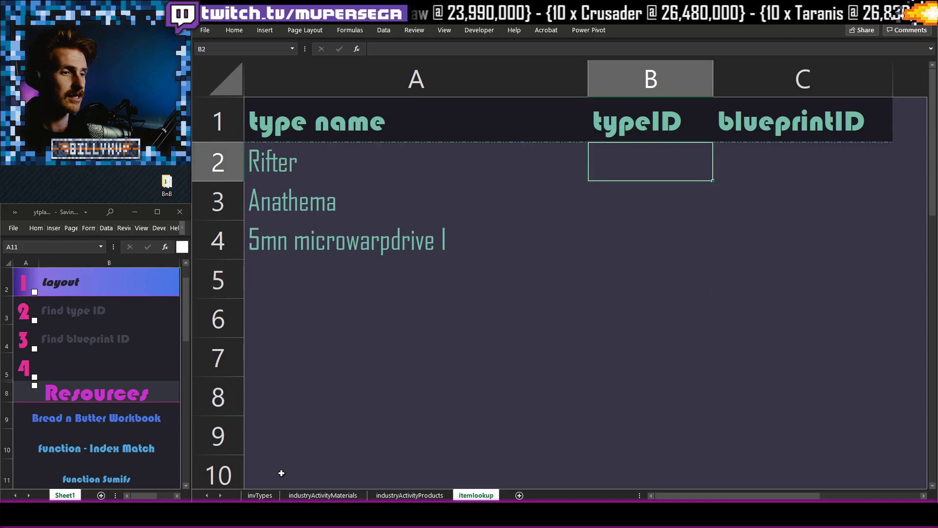
{"action": "left_click", "coordinate": [260, 495]}
{"action": "left_click", "coordinate": [450, 495]}
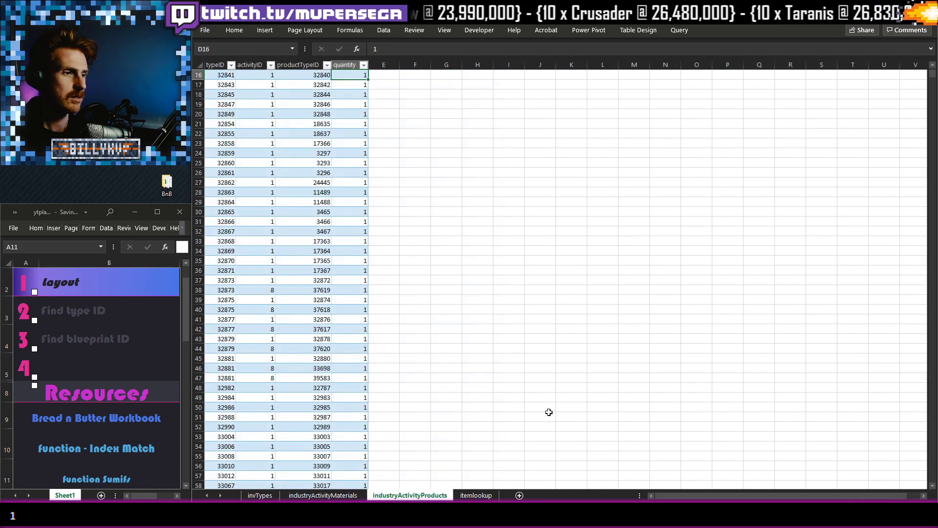
{"action": "left_click", "coordinate": [470, 495]}
{"action": "left_click", "coordinate": [640, 156]}
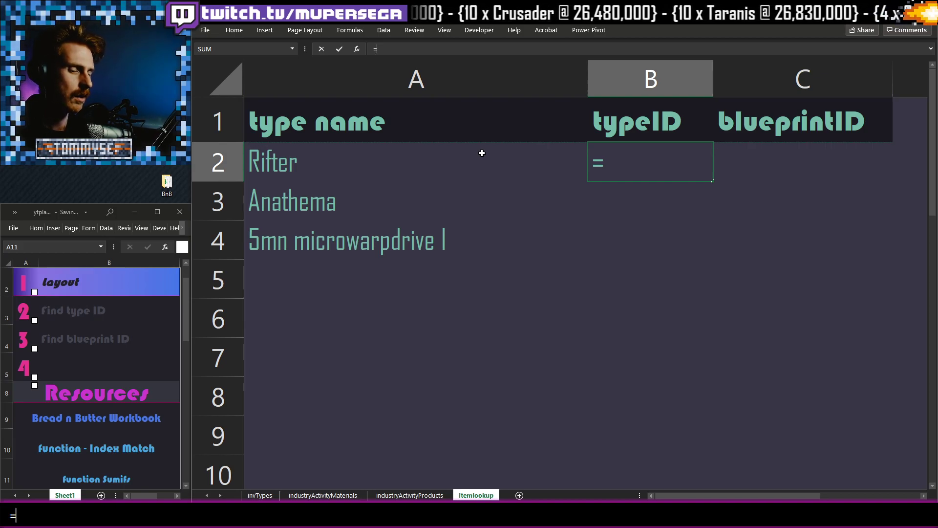
{"action": "type", "text": "xloo"}
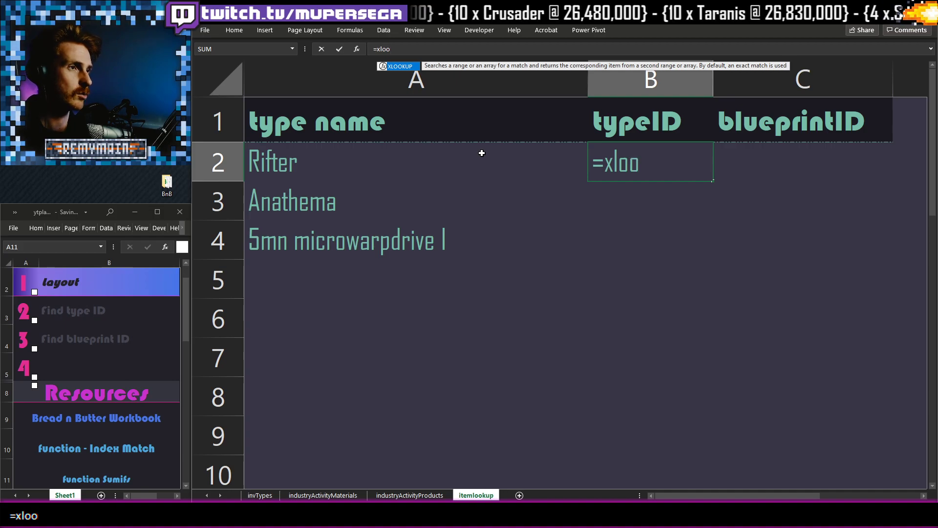
{"action": "key", "text": "Tab"}
{"action": "left_click", "coordinate": [482, 158]}
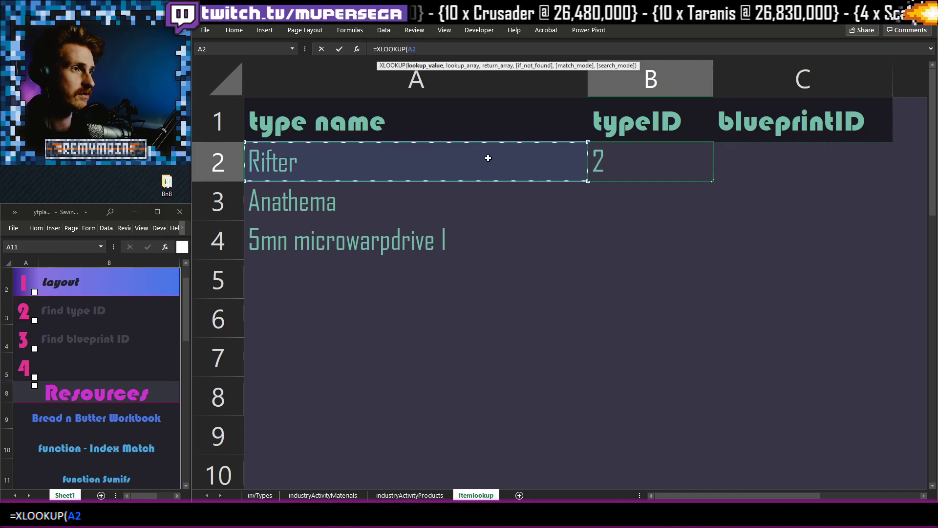
{"action": "type", "text": ","}
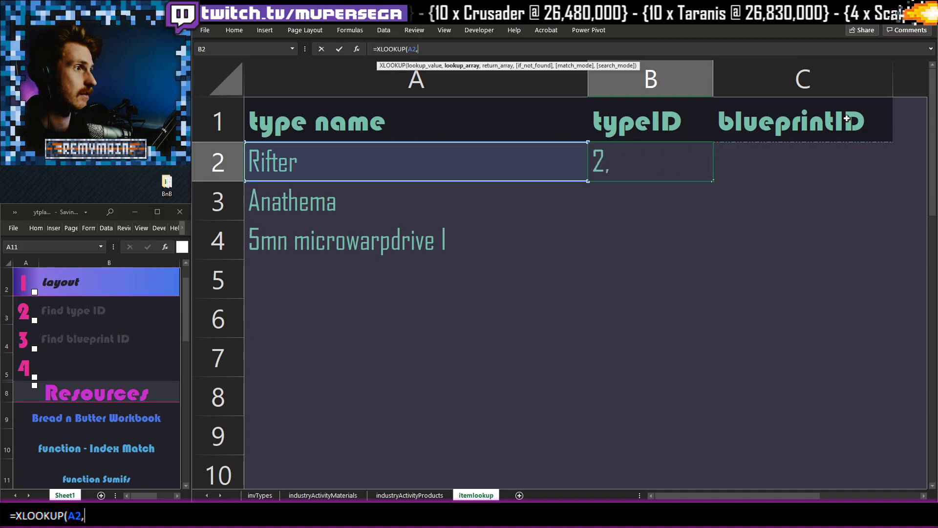
{"action": "left_click", "coordinate": [803, 78]}
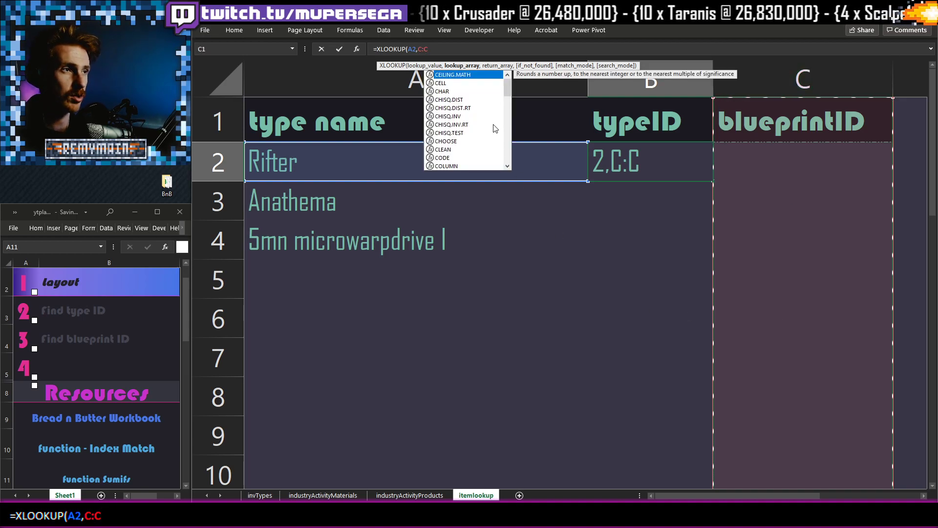
{"action": "left_click", "coordinate": [665, 343]}
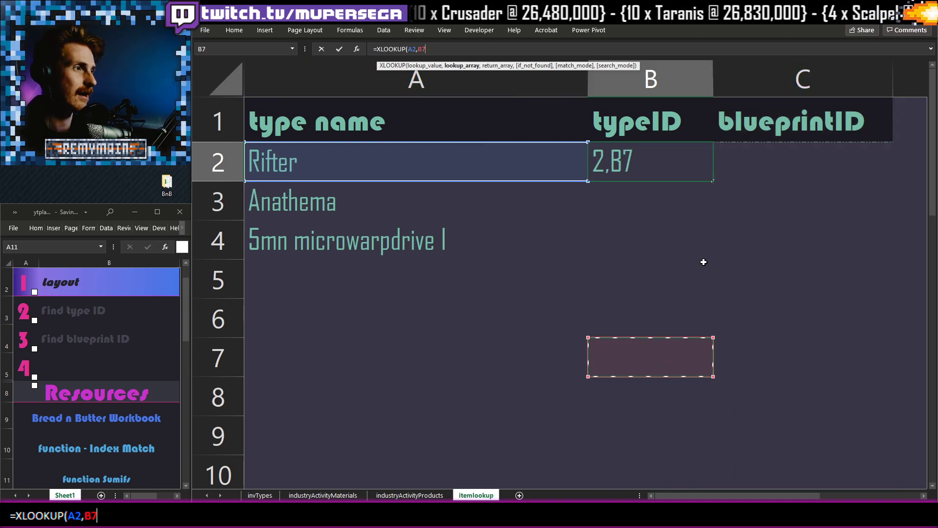
{"action": "key", "text": "Escape"}
{"action": "key", "text": "Down"}
{"action": "key", "text": "Down"}
{"action": "key", "text": "Down"}
{"action": "left_click", "coordinate": [628, 165]}
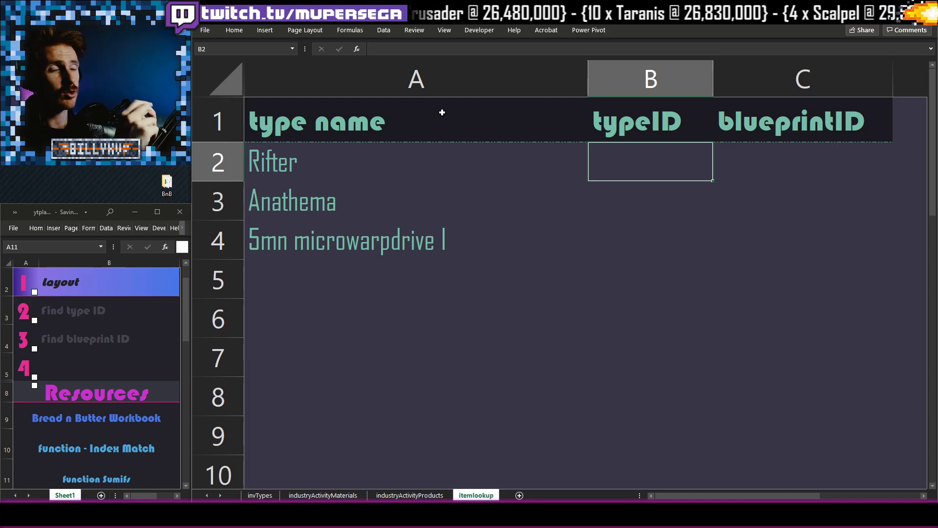
{"action": "key", "text": "Down"}
{"action": "key", "text": "Down"}
{"action": "key", "text": "Down"}
{"action": "key", "text": "Up"}
{"action": "key", "text": "Up"}
{"action": "key", "text": "Up"}
{"action": "key", "text": "Down"}
{"action": "key", "text": "Down"}
- Begin an INDEX formula in cell B2 with invTypes[#Data] as its array
{"action": "left_click", "coordinate": [649, 162]}
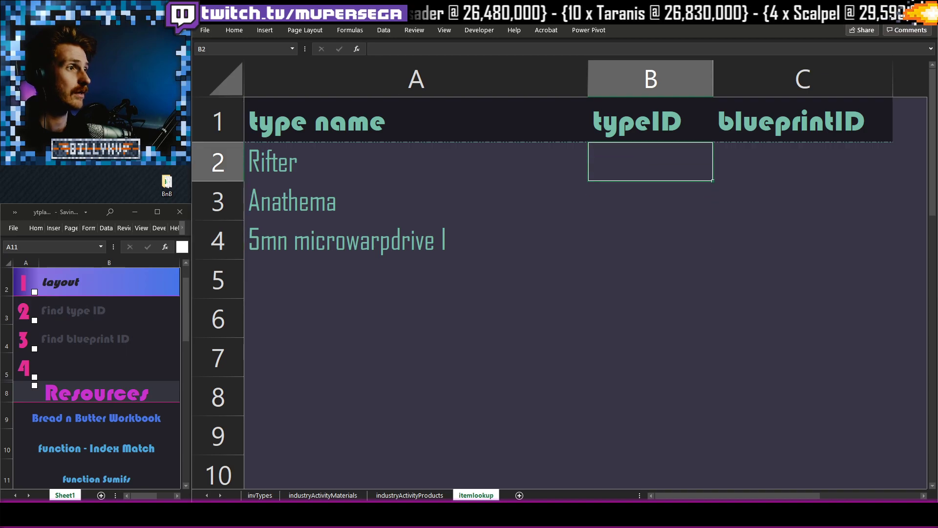
{"action": "left_click", "coordinate": [373, 54]}
{"action": "type", "text": "=in"}
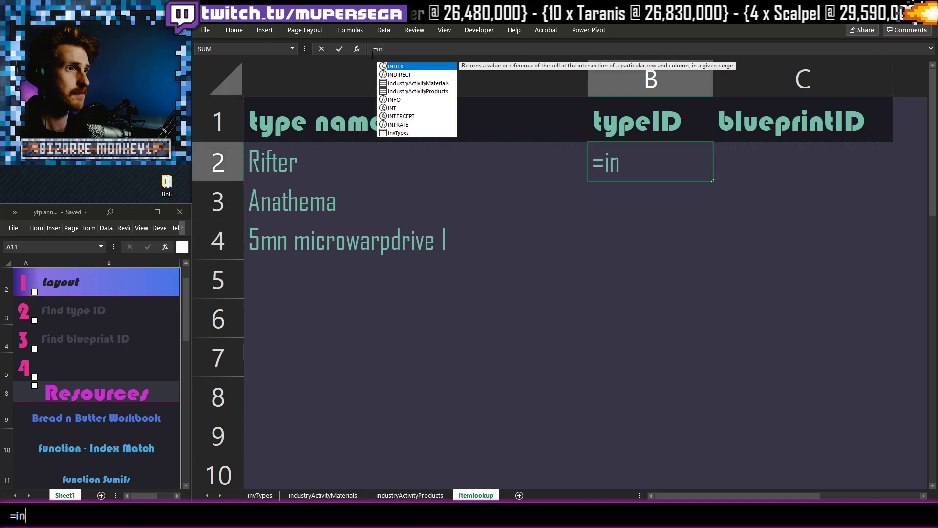
{"action": "key", "text": "Tab"}
{"action": "left_click", "coordinate": [386, 92]}
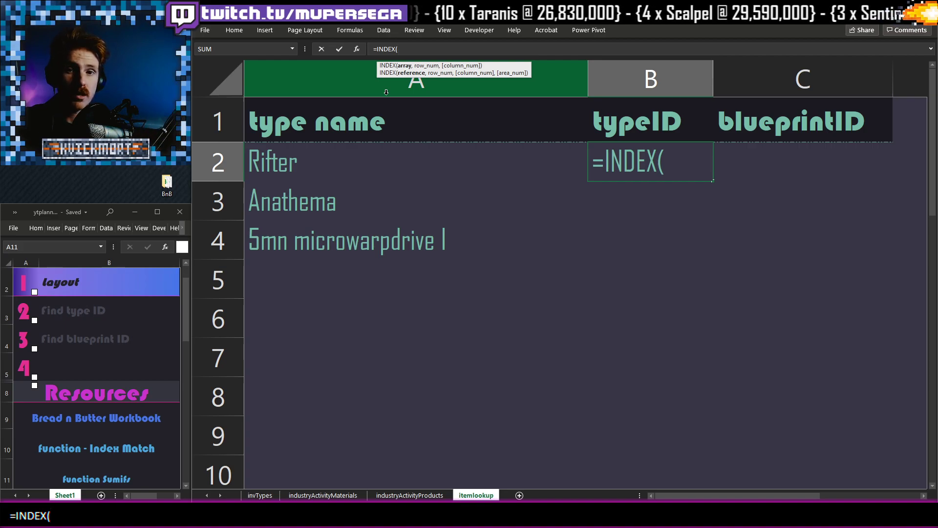
{"action": "left_click_drag", "start_coordinate": [520, 67], "coordinate": [620, 50]}
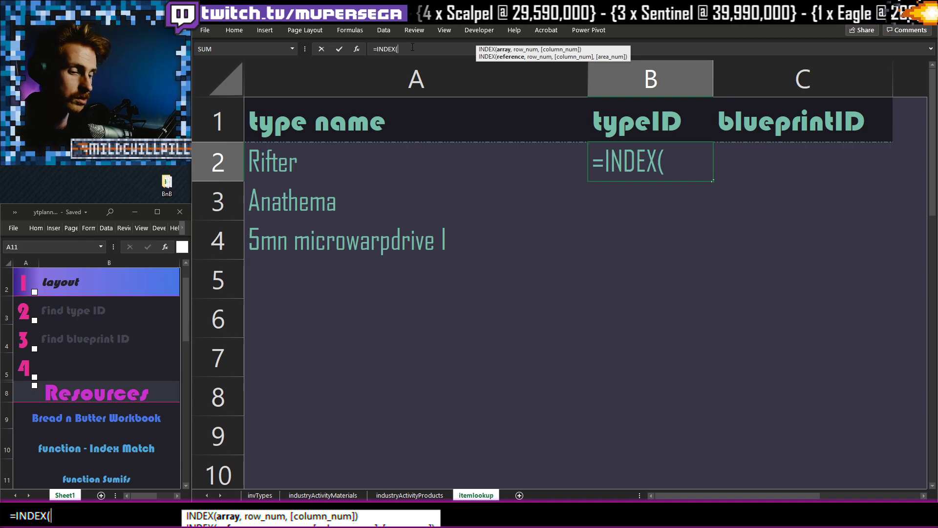
{"action": "type", "text": "invTypes"}
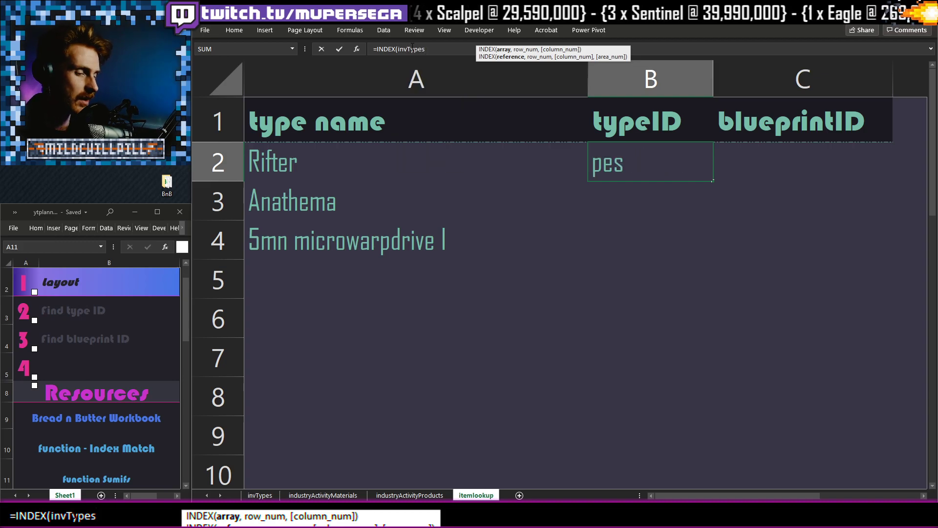
{"action": "type", "text": "["}
{"action": "key", "text": "Down"}
{"action": "key", "text": "Down"}
{"action": "key", "text": "Down"}
{"action": "key", "text": "Down"}
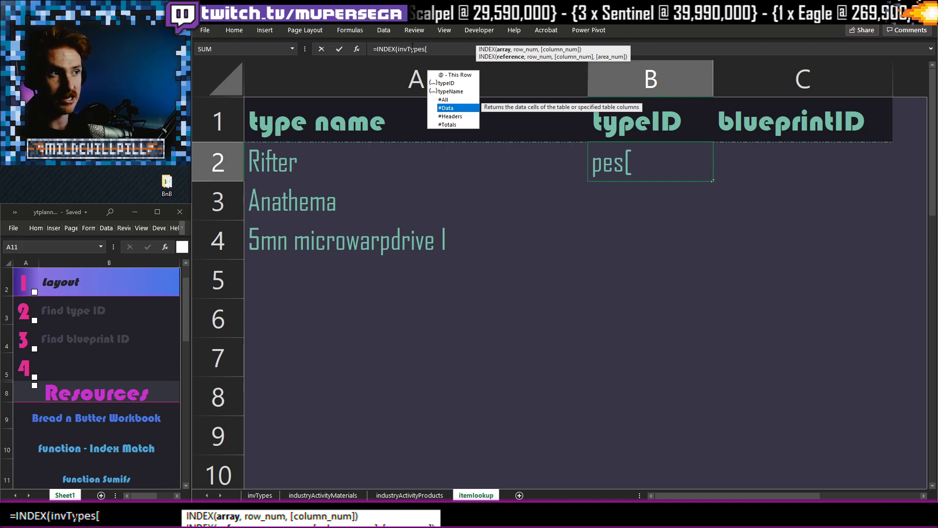
{"action": "key", "text": "Tab"}
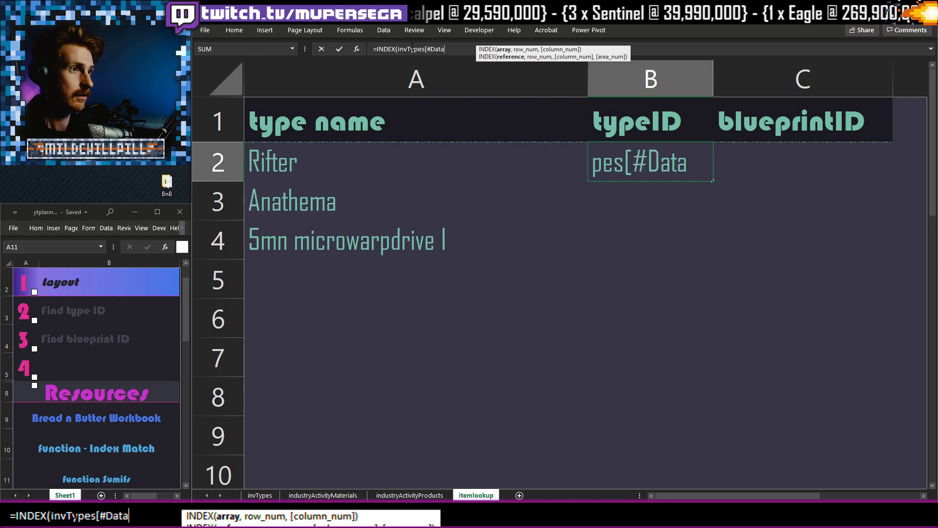
{"action": "type", "text": "],"}
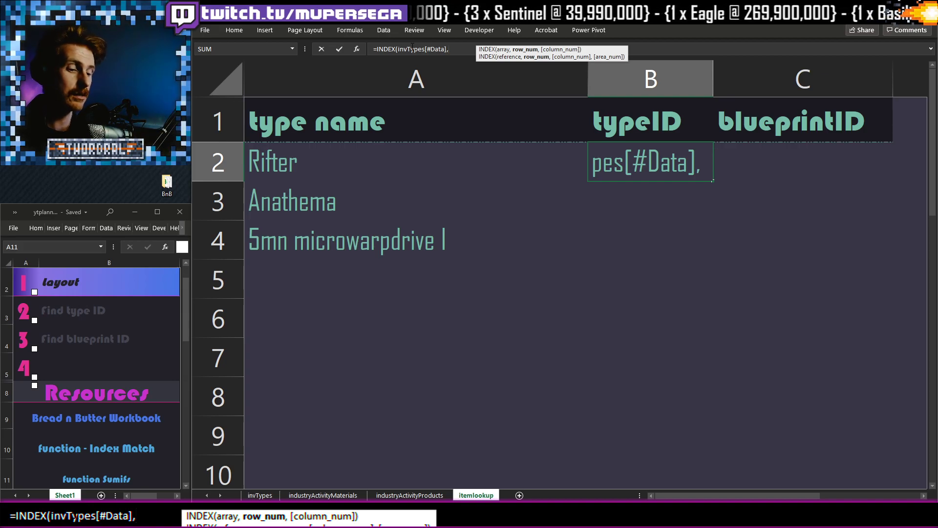
- Add a MATCH function as the INDEX row number, with the column-locked reference $A2 as its lookup value
{"action": "type", "text": "match"}
{"action": "key", "text": "Tab"}
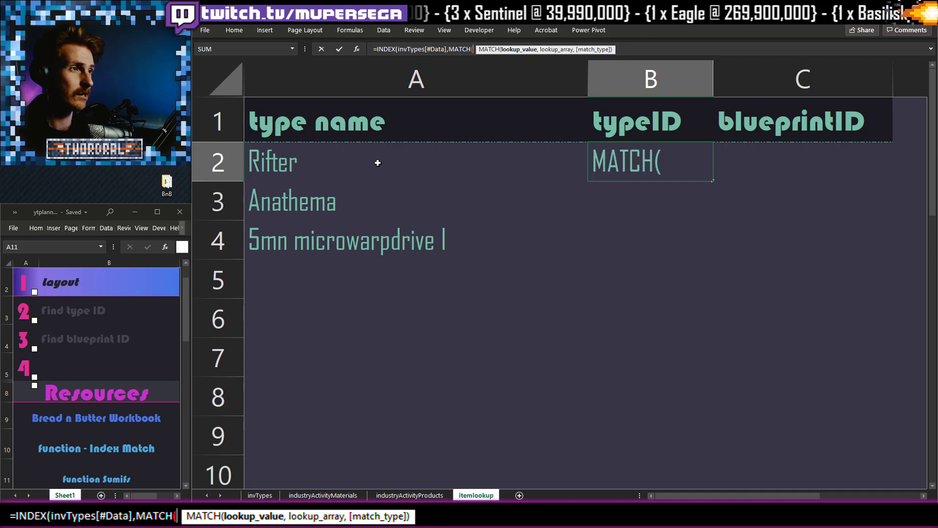
{"action": "left_click", "coordinate": [356, 179]}
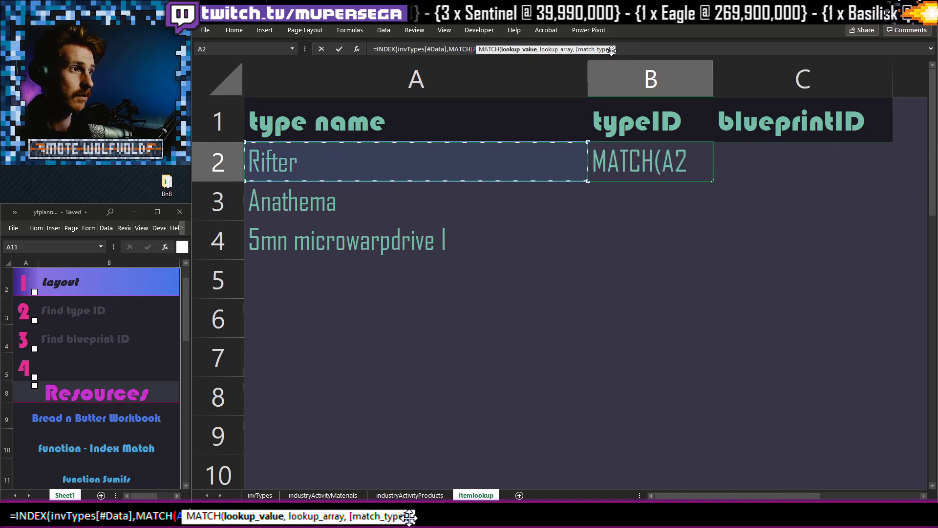
{"action": "left_click_drag", "start_coordinate": [586, 50], "coordinate": [877, 52]}
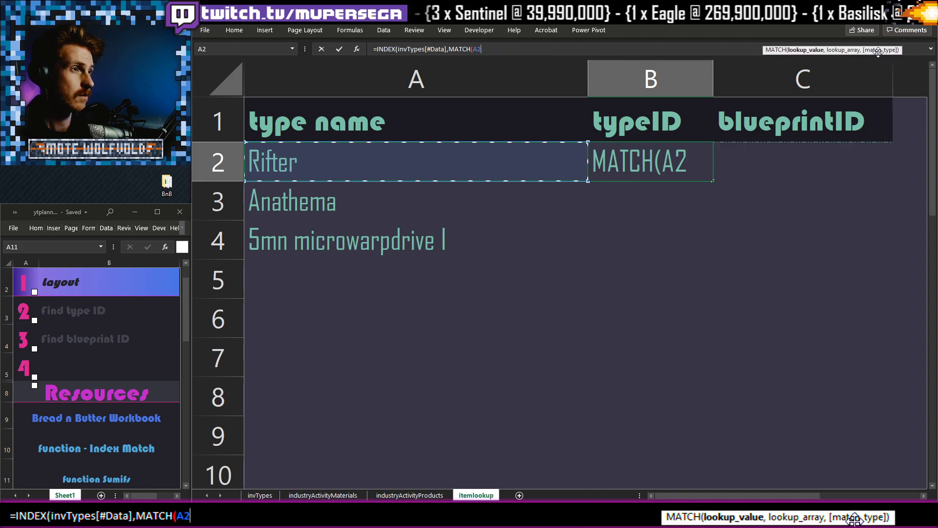
{"action": "key", "text": "F4"}
{"action": "key", "text": "F4"}
{"action": "key", "text": "F4"}
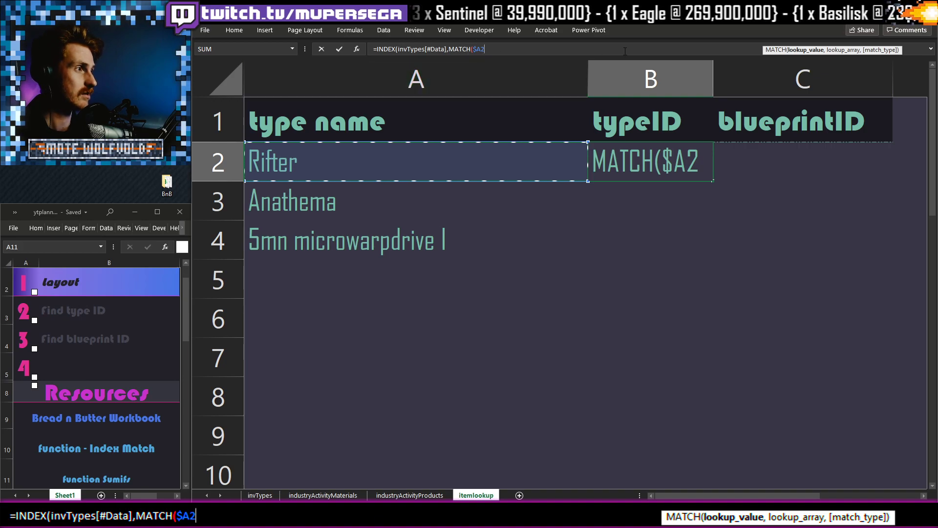
{"action": "type", "text": ","}
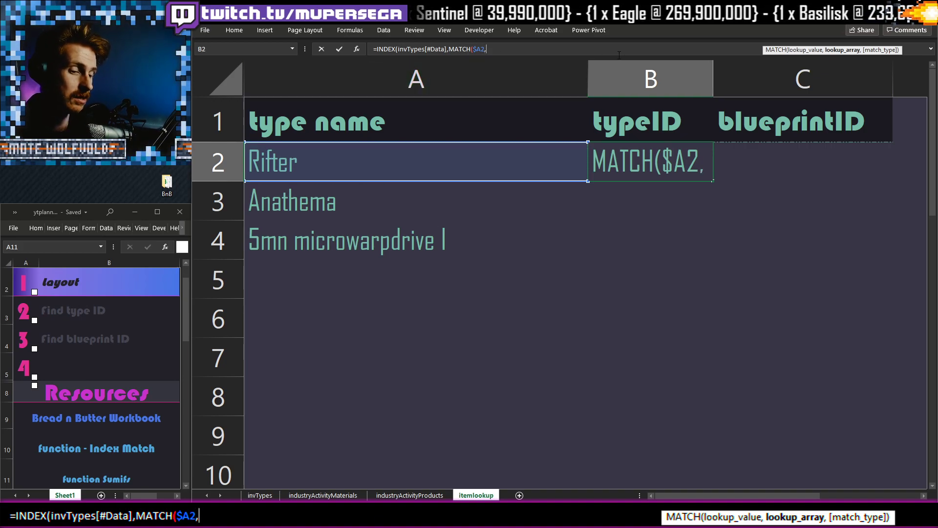
- Set MATCH's lookup array to invTypes[typeName] and its match type to 0 for an exact match
{"action": "type", "text": "invt"}
{"action": "key", "text": "Tab"}
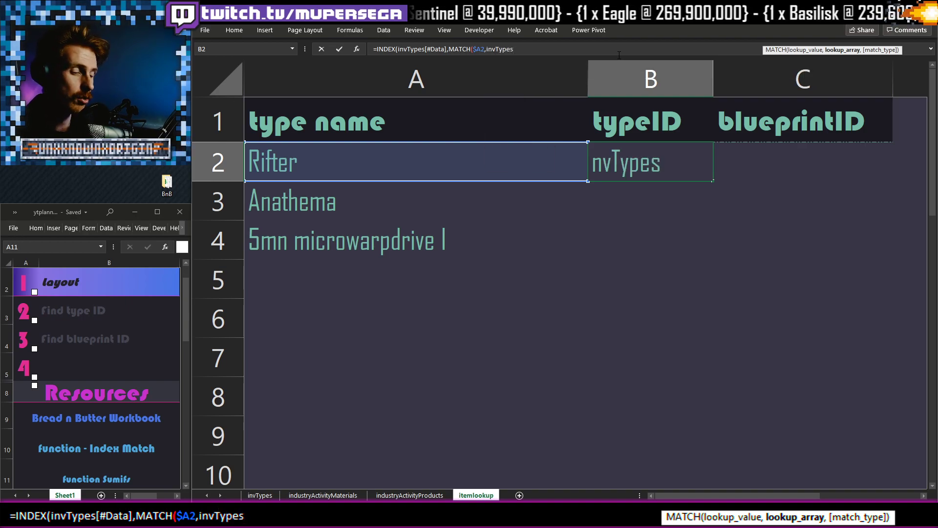
{"action": "type", "text": "["}
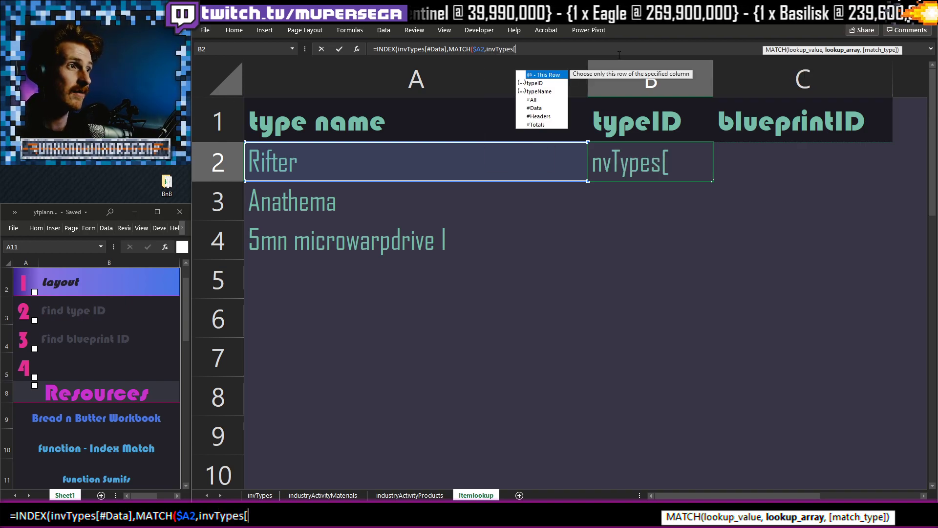
{"action": "key", "text": "Down"}
{"action": "key", "text": "Down"}
{"action": "key", "text": "Tab"}
{"action": "type", "text": "],"}
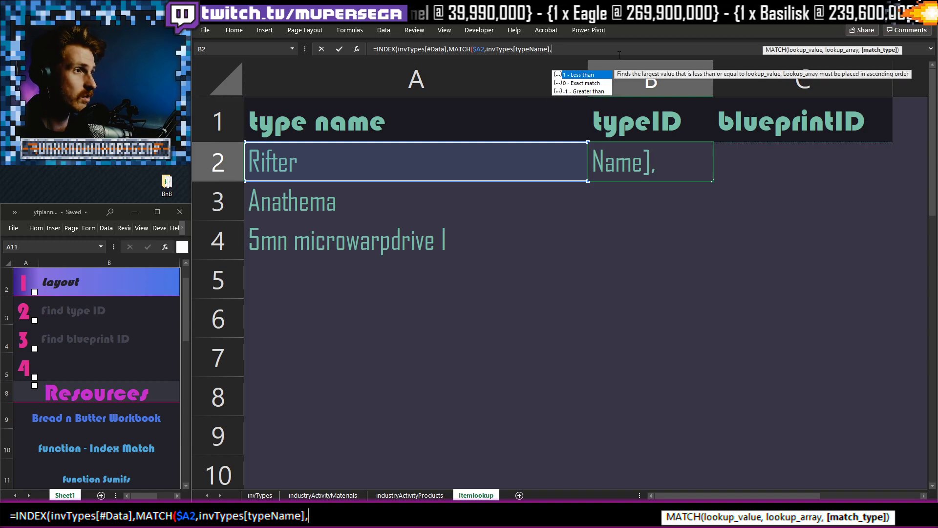
{"action": "type", "text": "0"}
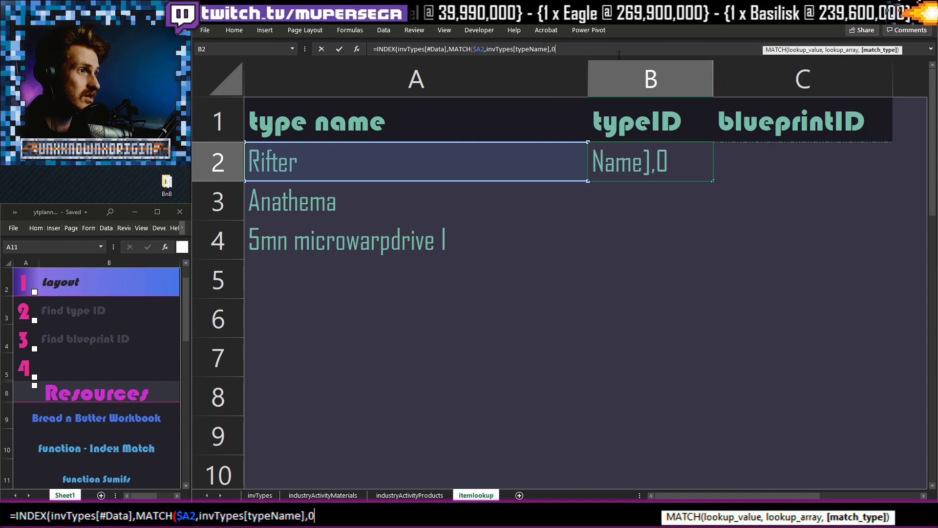
- Close the MATCH function, set INDEX's column number to 1 for the typeID column, and commit the formula in B2
{"action": "type", "text": "),"}
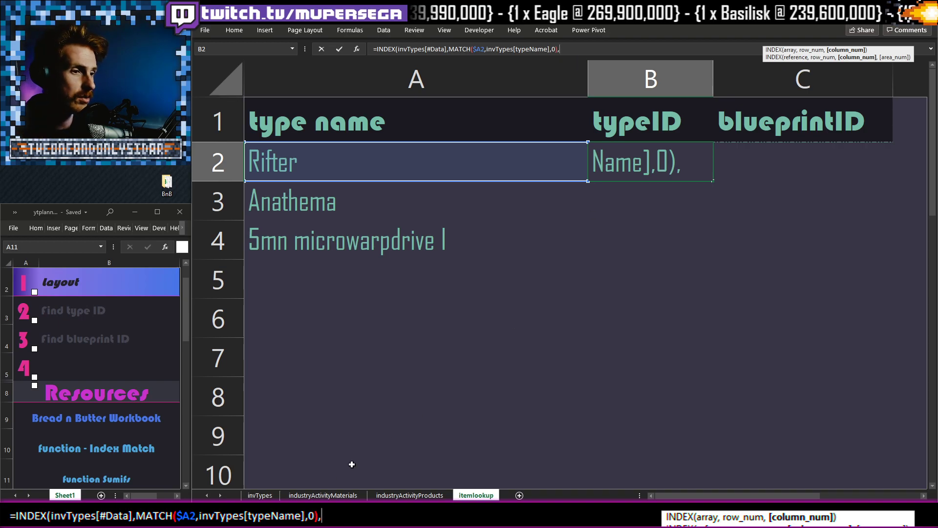
{"action": "left_click", "coordinate": [254, 496]}
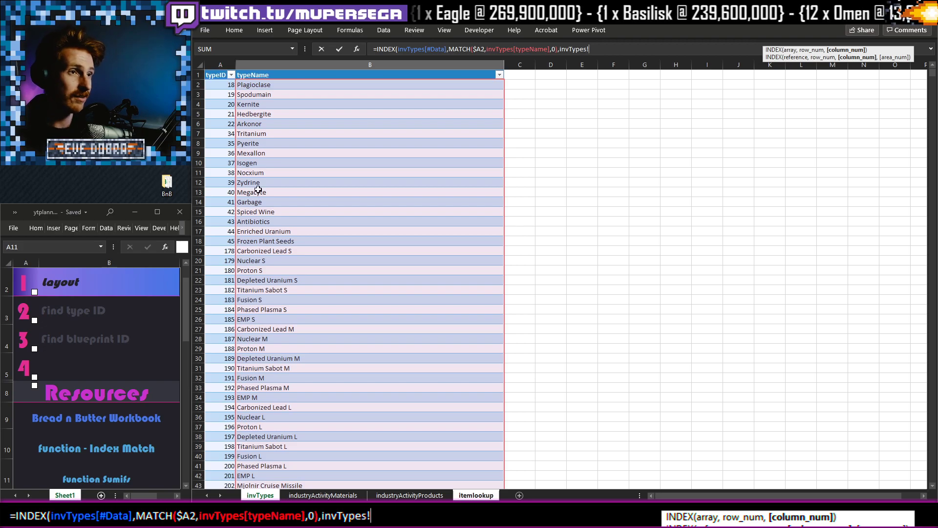
{"action": "left_click", "coordinate": [577, 49]}
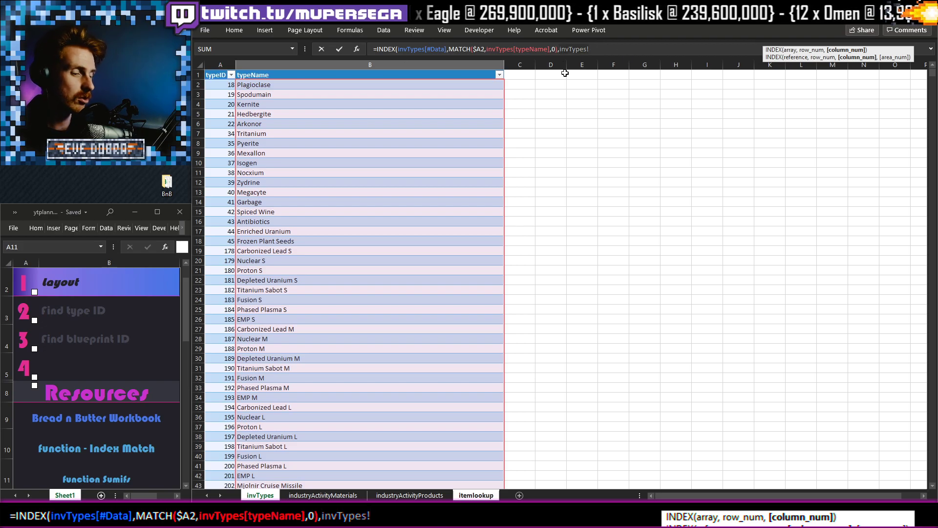
{"action": "key", "text": "Delete"}
{"action": "key", "text": "Delete"}
{"action": "key", "text": "Delete"}
{"action": "key", "text": "BackSpace"}
{"action": "key", "text": "BackSpace"}
{"action": "key", "text": "BackSpace"}
{"action": "key", "text": "BackSpace"}
{"action": "key", "text": "BackSpace"}
{"action": "key", "text": "BackSpace"}
{"action": "type", "text": "1"}
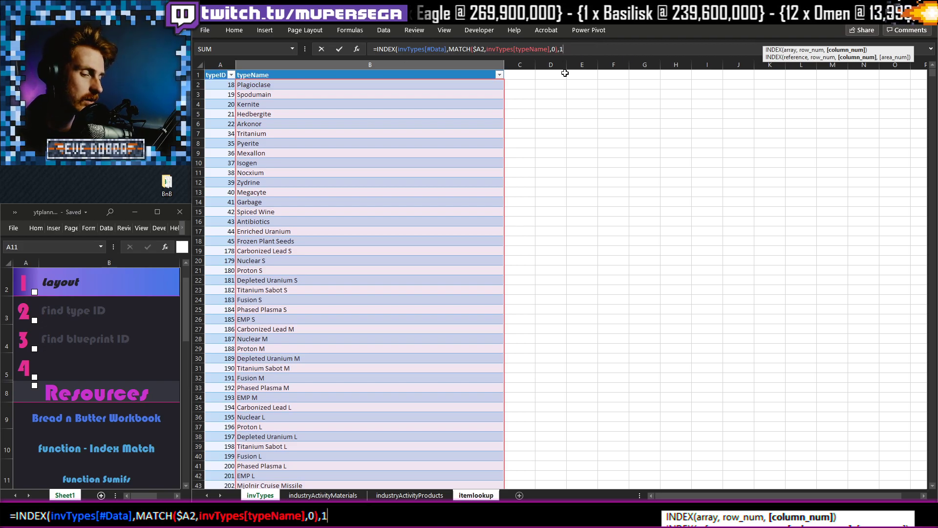
{"action": "type", "text": ")"}
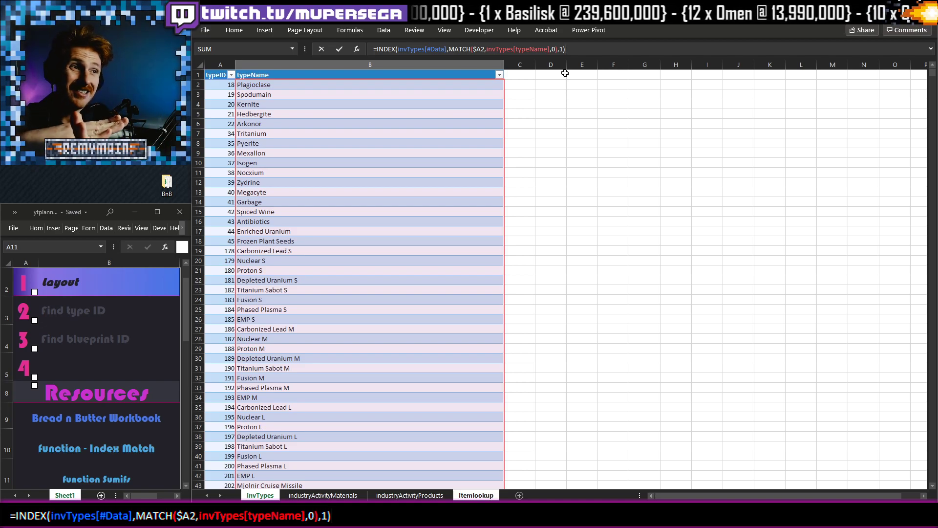
{"action": "key", "text": "Return"}
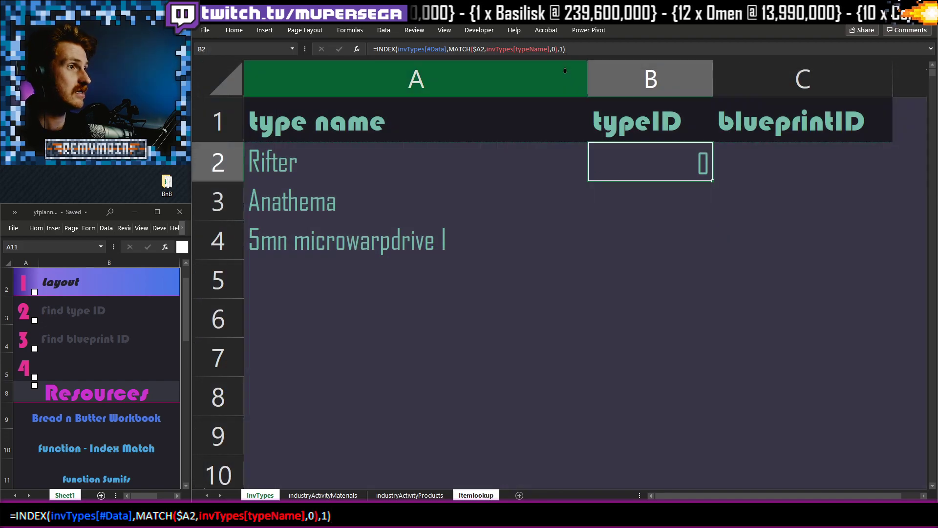
{"action": "left_click", "coordinate": [635, 164]}
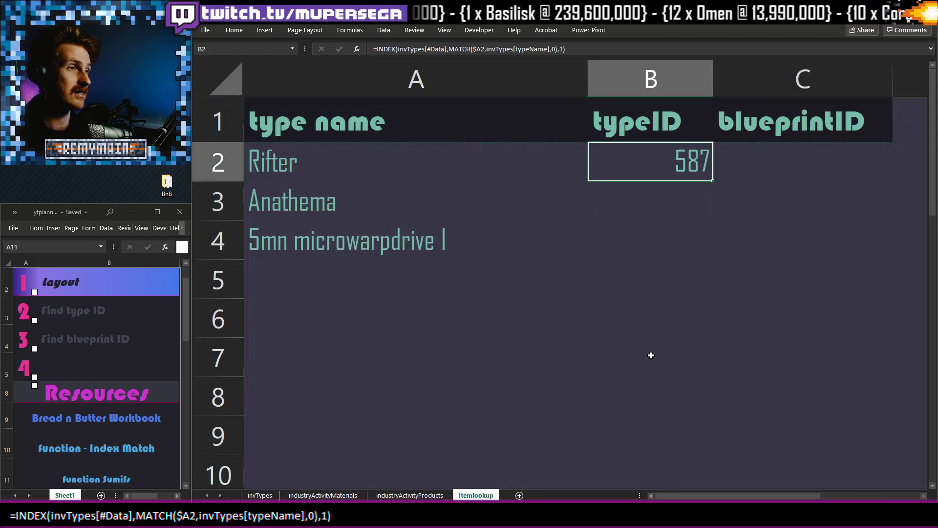
- Filter the invTypes table's typeName column to show only Rifter and check its typeID
{"action": "left_click", "coordinate": [273, 495]}
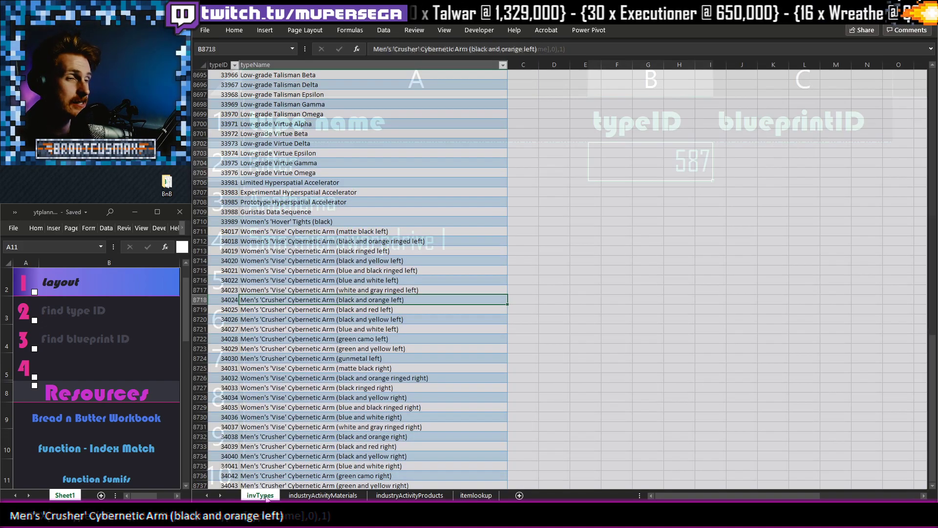
{"action": "left_click", "coordinate": [562, 283]}
{"action": "scroll", "coordinate": [477, 216], "scroll_direction": "up", "scroll_amount": 8}
{"action": "left_click_drag", "start_coordinate": [934, 313], "coordinate": [934, 72]}
{"action": "left_click", "coordinate": [550, 202]}
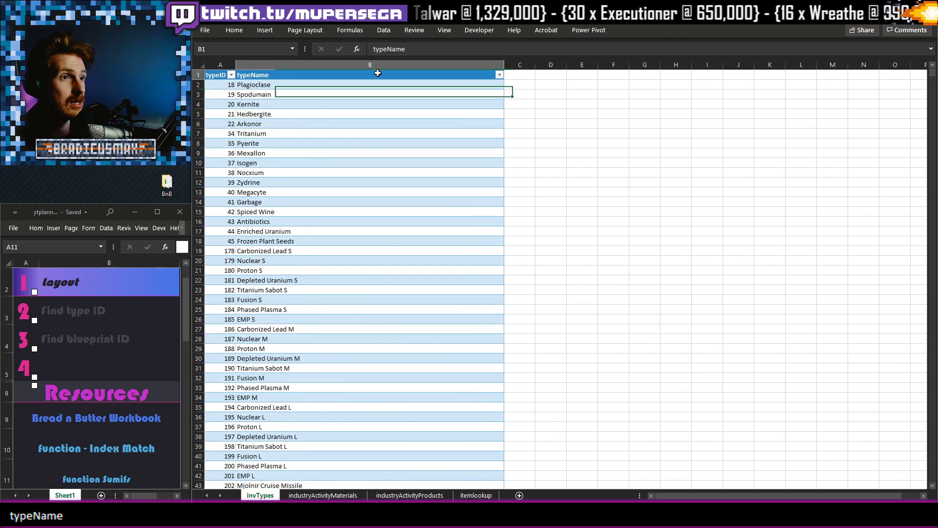
{"action": "left_click", "coordinate": [582, 153]}
{"action": "left_click", "coordinate": [499, 74]}
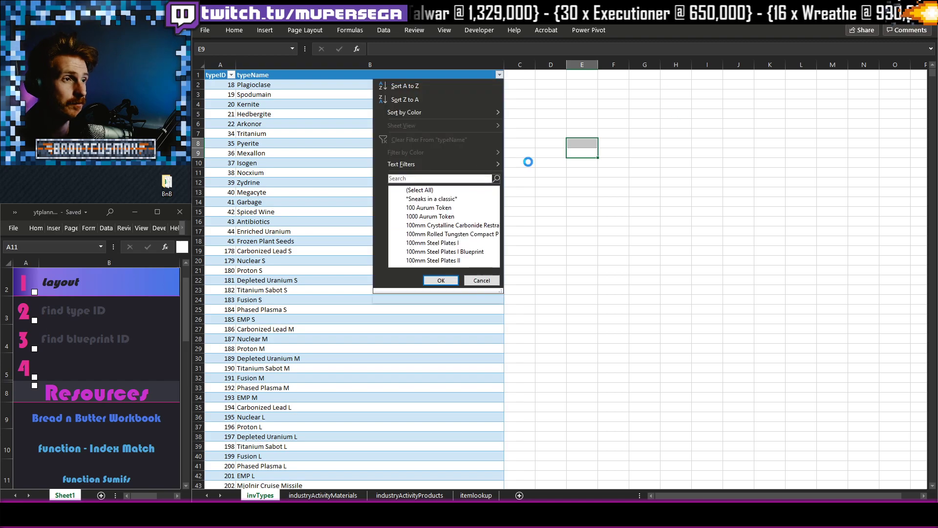
{"action": "left_click", "coordinate": [417, 179]}
{"action": "type", "text": "rifter"}
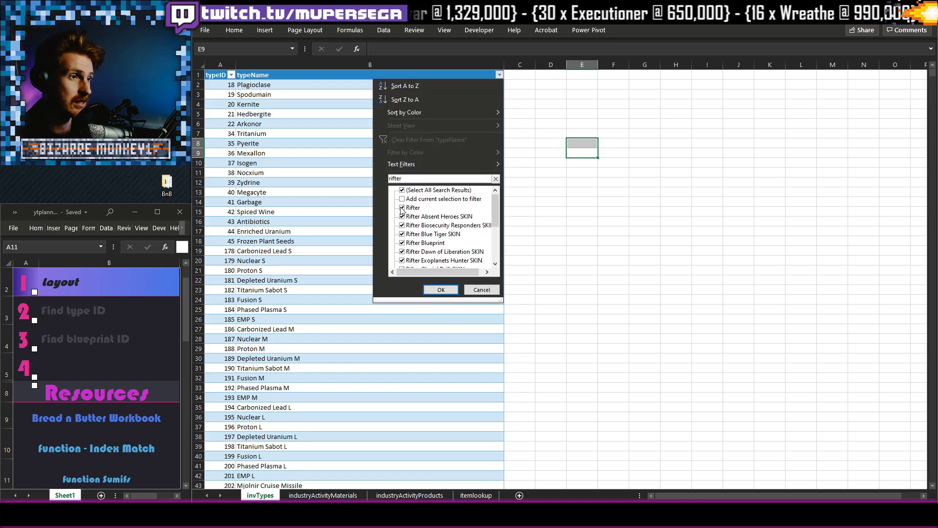
{"action": "left_click", "coordinate": [401, 190]}
{"action": "left_click", "coordinate": [403, 207]}
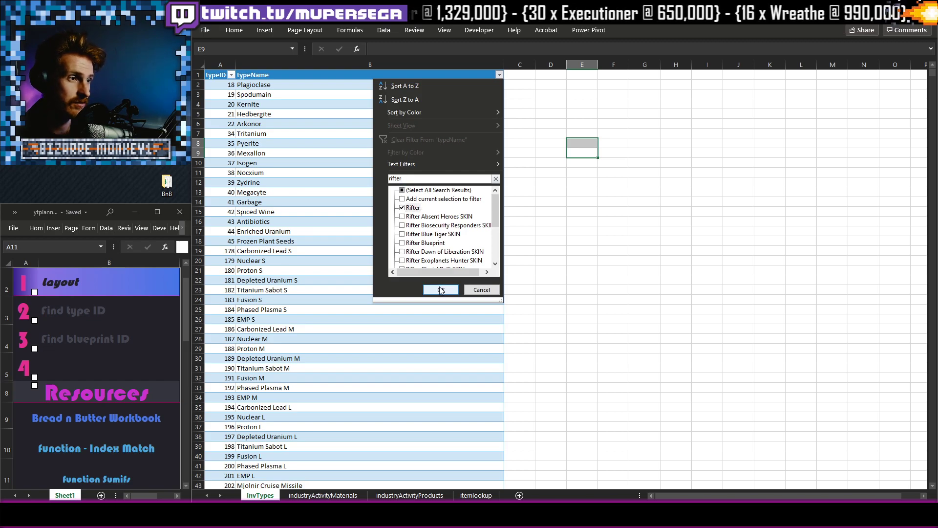
{"action": "left_click", "coordinate": [441, 289]}
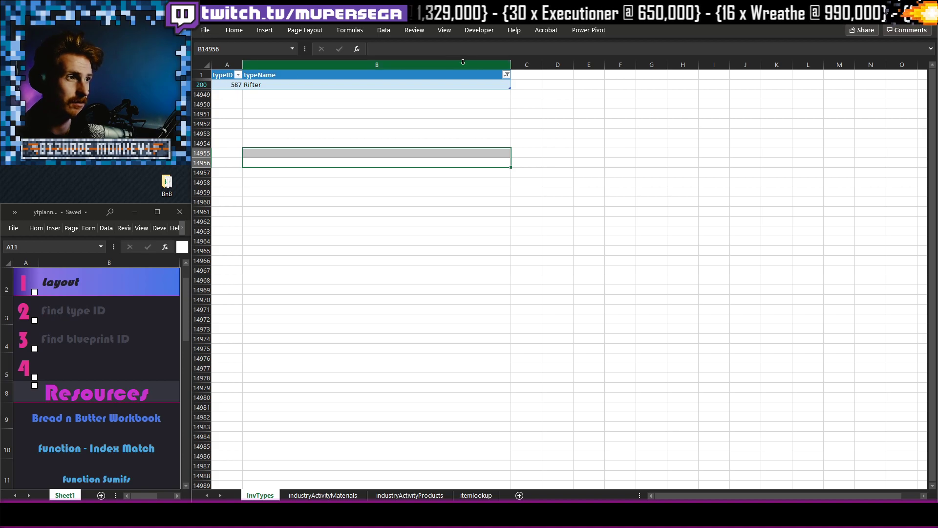
- Clear the typeName filter on invTypes and return to cell B2 of the itemlookup sheet
{"action": "left_click", "coordinate": [506, 75]}
{"action": "left_click", "coordinate": [415, 190]}
{"action": "left_click", "coordinate": [448, 279]}
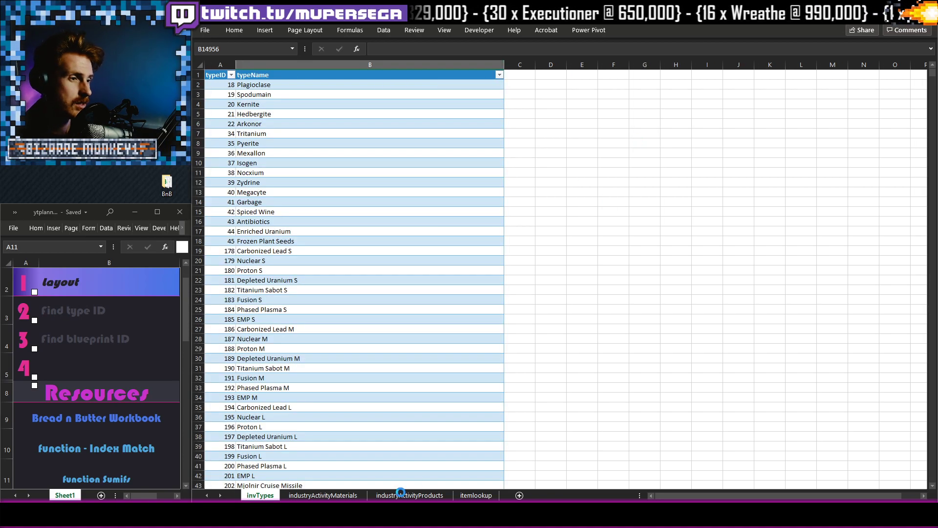
{"action": "key", "text": "ctrl+Page_Down"}
{"action": "key", "text": "ctrl+Page_Down"}
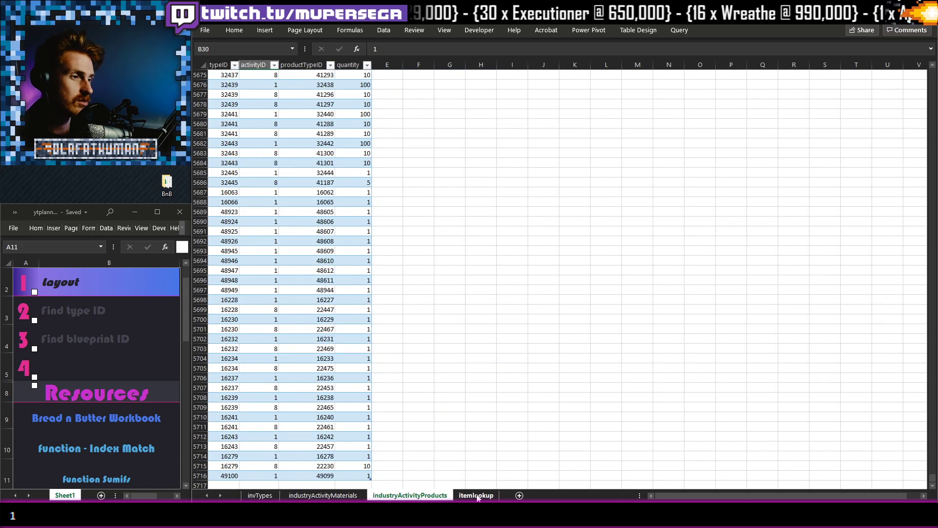
{"action": "left_click", "coordinate": [479, 499]}
{"action": "left_click", "coordinate": [707, 277]}
{"action": "left_click", "coordinate": [632, 161]}
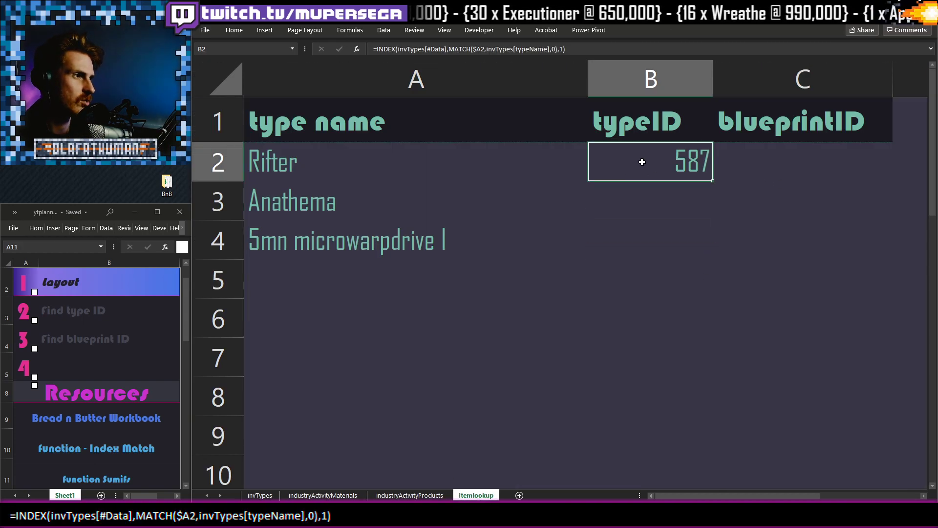
- Examine how the typeID and productTypeID columns relate on the industryActivityProducts sheet, and return to itemlookup
{"action": "key", "text": "Right"}
{"action": "left_click", "coordinate": [414, 51]}
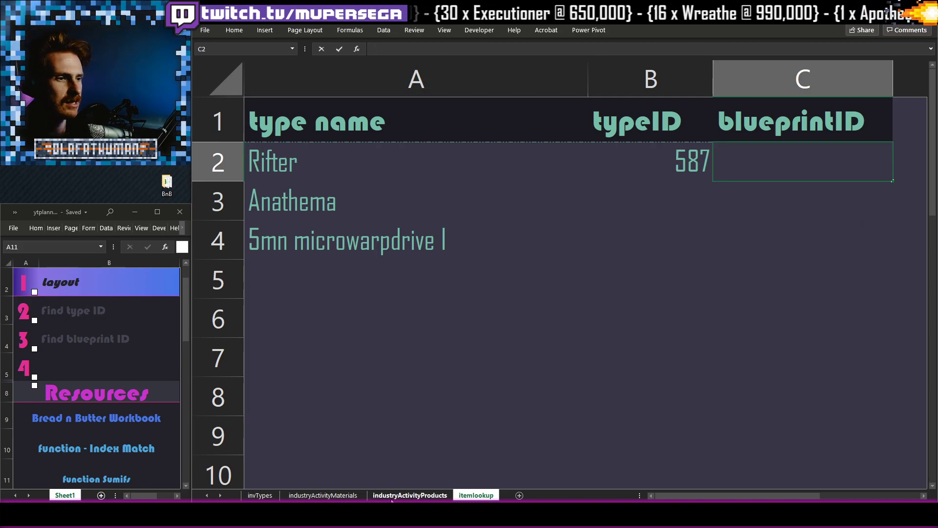
{"action": "left_click", "coordinate": [409, 494]}
{"action": "left_click", "coordinate": [439, 195]}
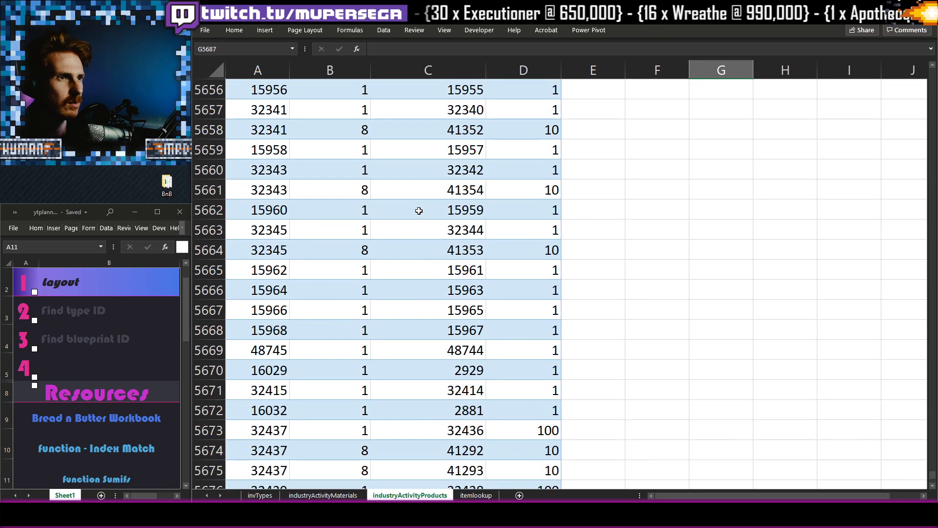
{"action": "scroll", "coordinate": [430, 213], "scroll_direction": "up", "scroll_amount": 4}
{"action": "left_click_drag", "start_coordinate": [932, 473], "coordinate": [933, 74]}
{"action": "left_click", "coordinate": [713, 169]}
{"action": "left_click", "coordinate": [601, 133]}
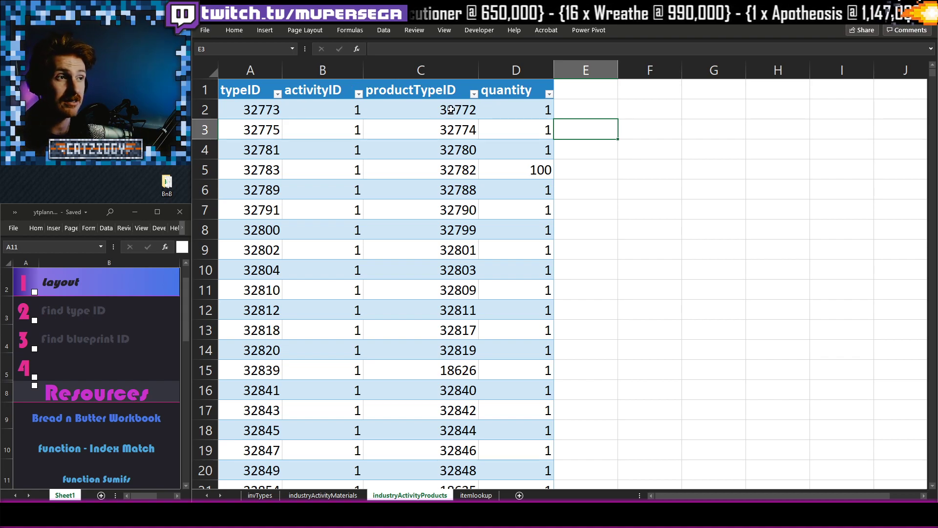
{"action": "left_click_drag", "start_coordinate": [445, 117], "coordinate": [458, 330]}
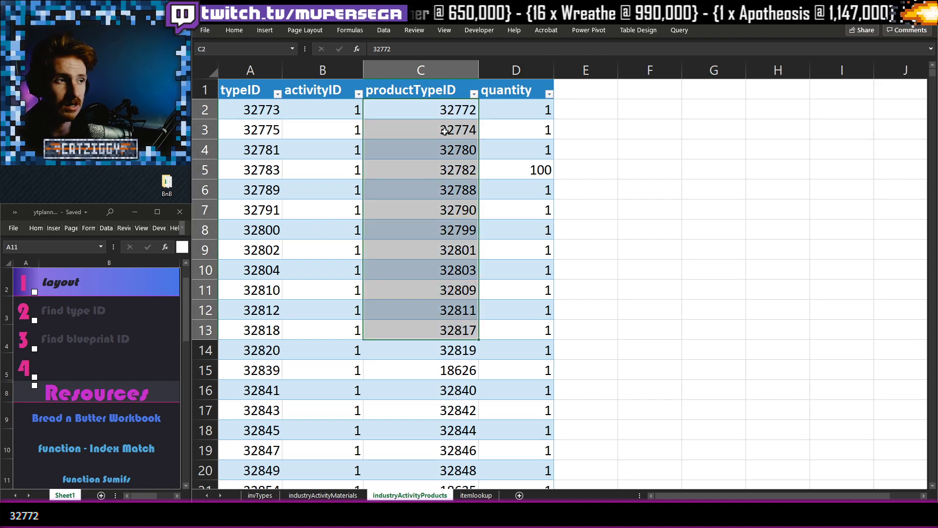
{"action": "left_click", "coordinate": [433, 104]}
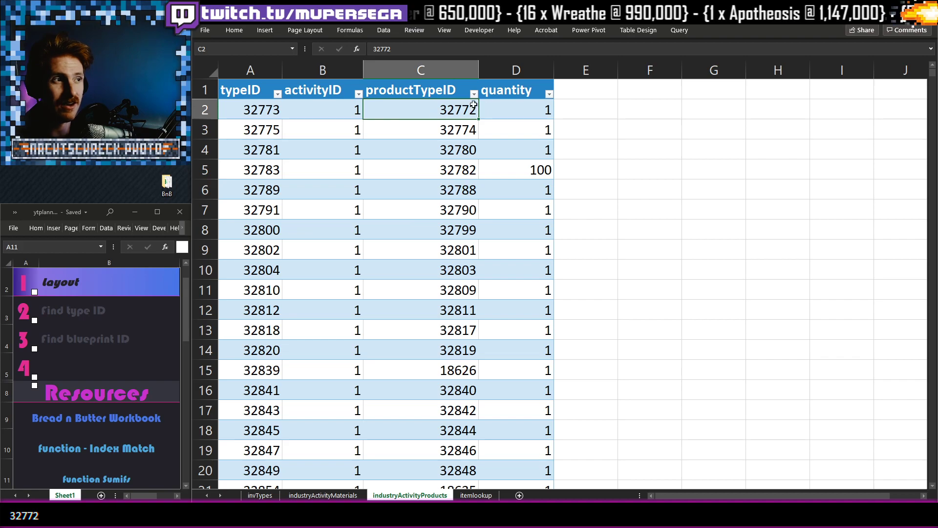
{"action": "left_click_drag", "start_coordinate": [439, 112], "coordinate": [456, 271]}
{"action": "mouse_move", "coordinate": [440, 169]}
{"action": "left_mouse_down"}
{"action": "mouse_move", "coordinate": [442, 210]}
{"action": "mouse_move", "coordinate": [441, 170]}
{"action": "left_mouse_up"}
{"action": "left_click", "coordinate": [263, 170]}
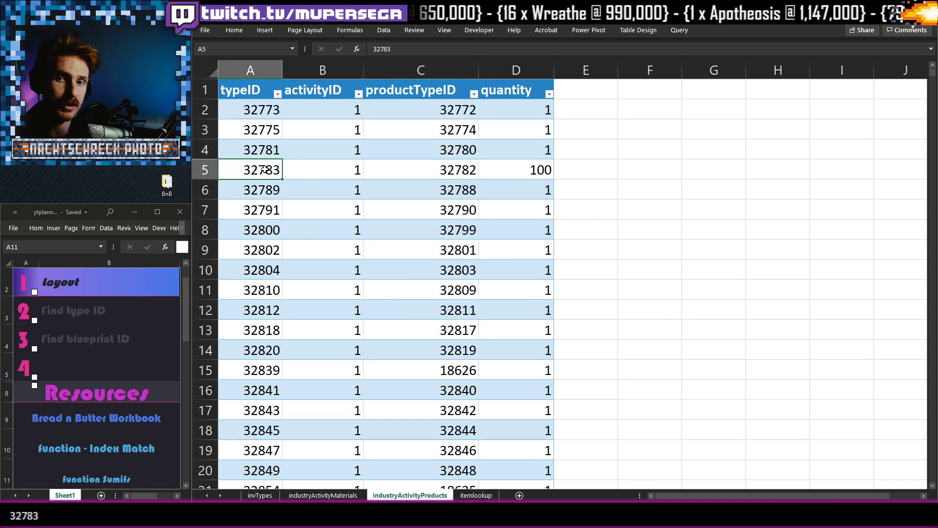
{"action": "left_click", "coordinate": [672, 171]}
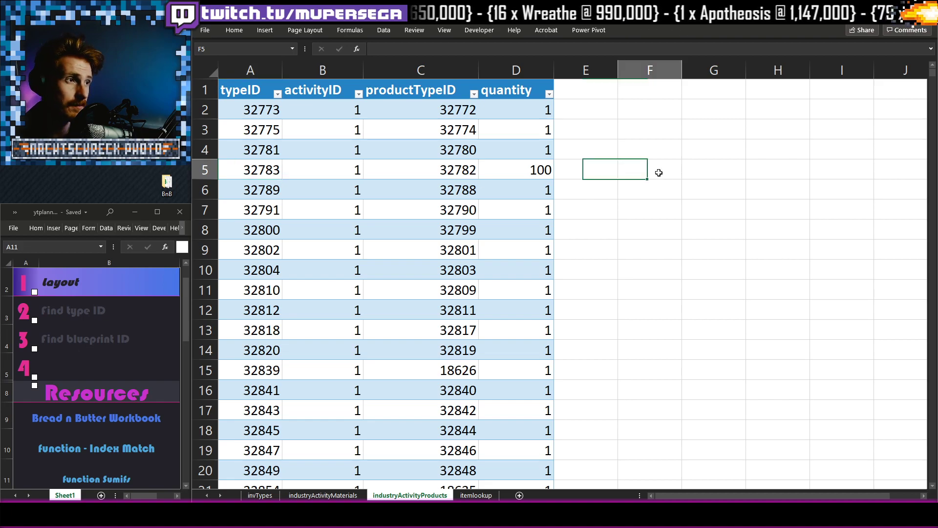
{"action": "left_click", "coordinate": [487, 496]}
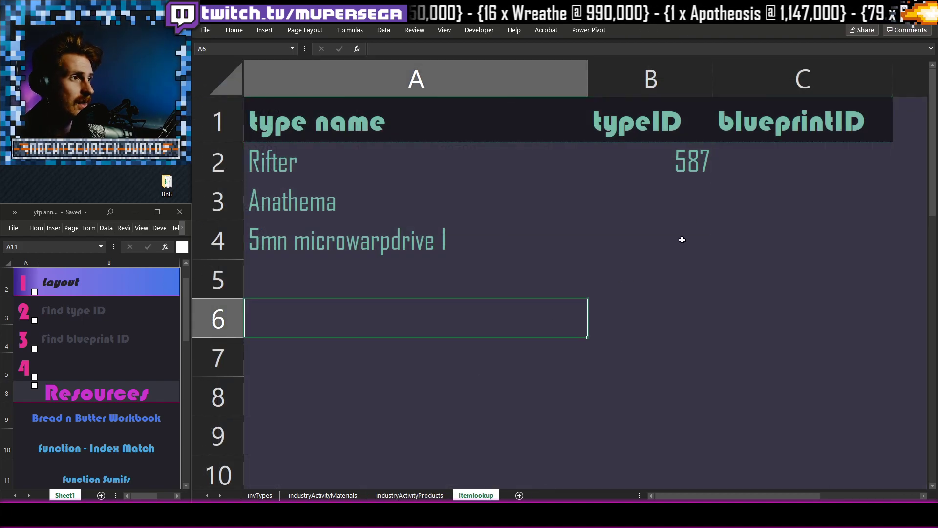
- Begin a SUMIFS formula in cell C2 under blueprintID
{"action": "left_click", "coordinate": [431, 51]}
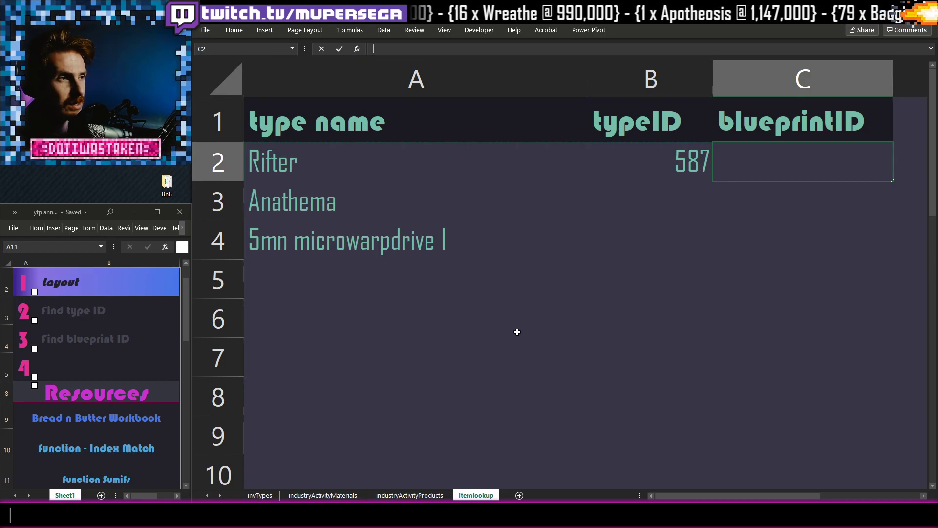
{"action": "type", "text": "="}
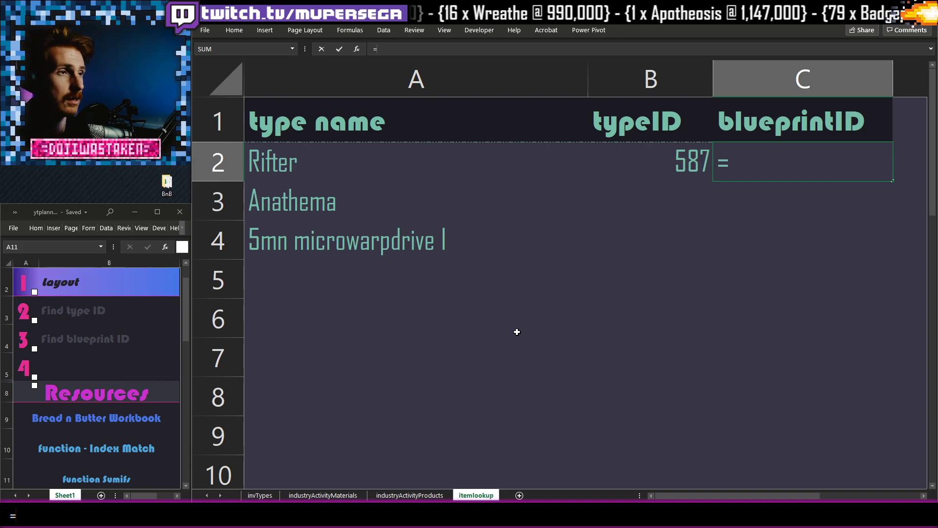
{"action": "type", "text": "sum"}
{"action": "key", "text": "Down"}
{"action": "key", "text": "Down"}
{"action": "key", "text": "Tab"}
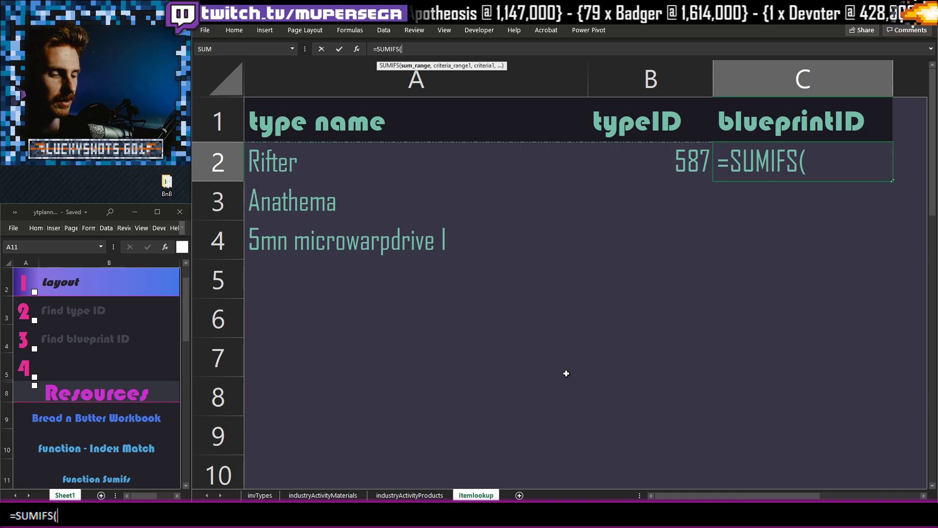
- Set the SUMIFS sum range to industryActivityProducts[typeID]
{"action": "type", "text": "ind"}
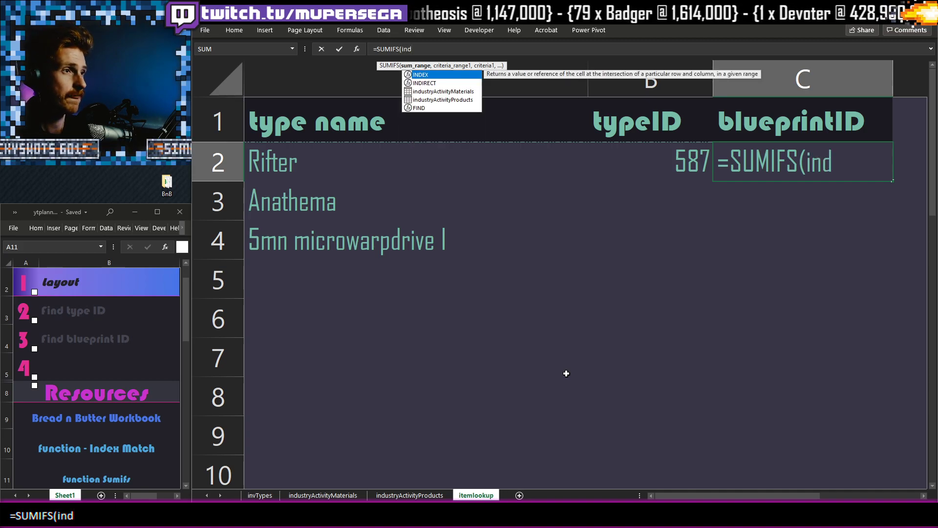
{"action": "key", "text": "Down"}
{"action": "key", "text": "Down"}
{"action": "key", "text": "Down"}
{"action": "key", "text": "Tab"}
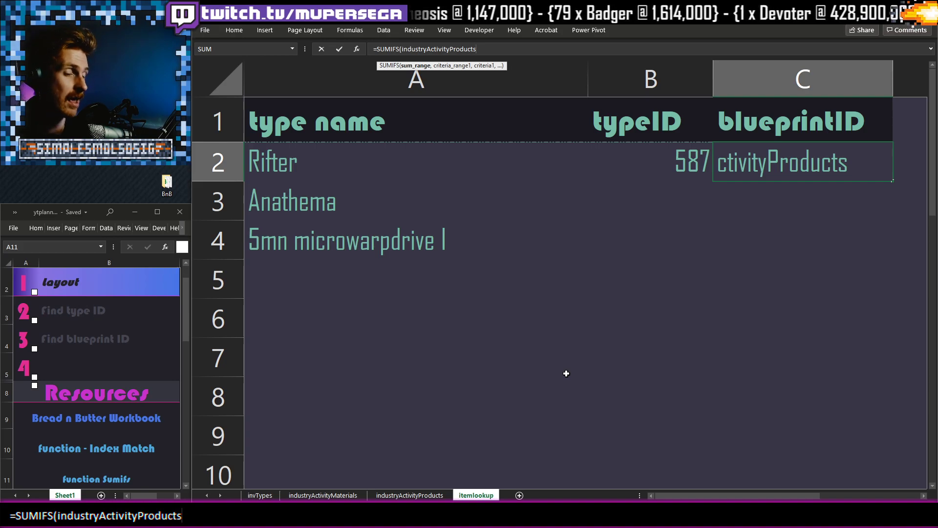
{"action": "type", "text": "["}
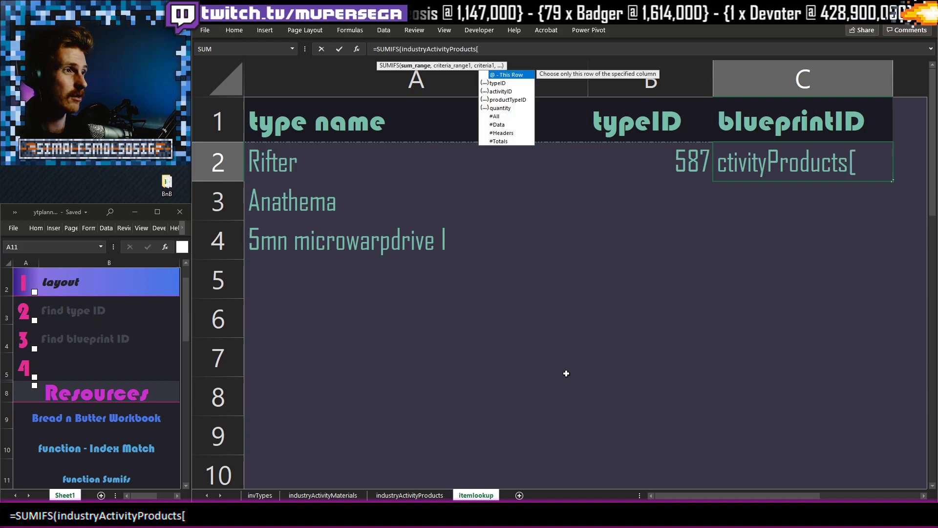
{"action": "key", "text": "Tab"}
{"action": "type", "text": "],"}
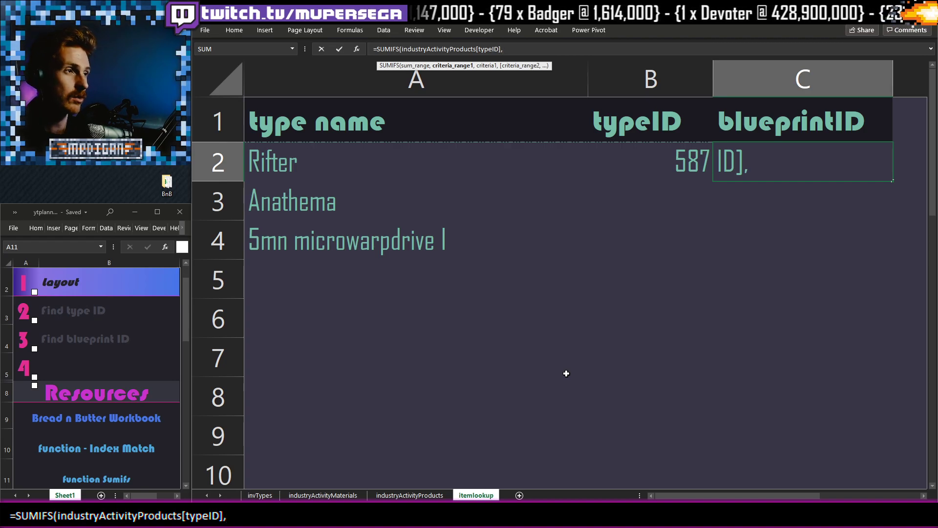
- Set the first criteria range of the SUMIFS formula to industryActivityProducts[productTypeID]
{"action": "type", "text": "indu"}
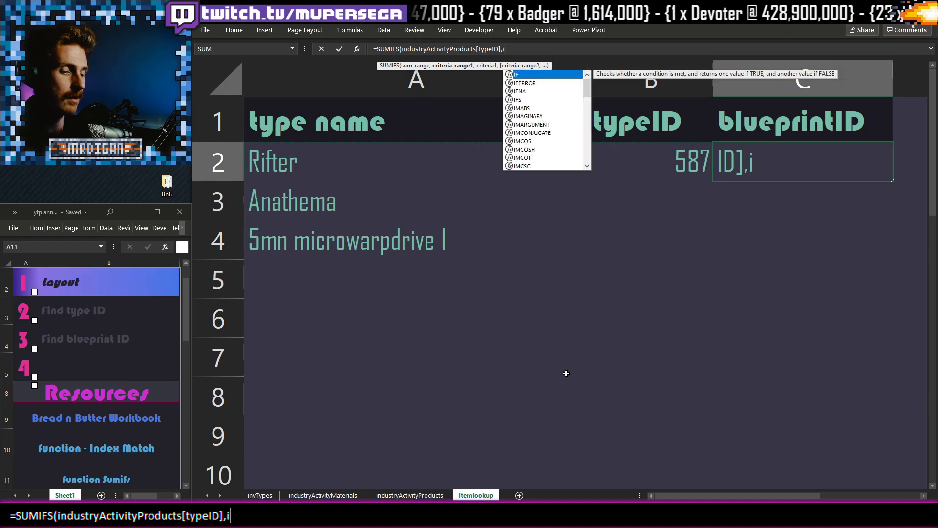
{"action": "key", "text": "Down"}
{"action": "key", "text": "Tab"}
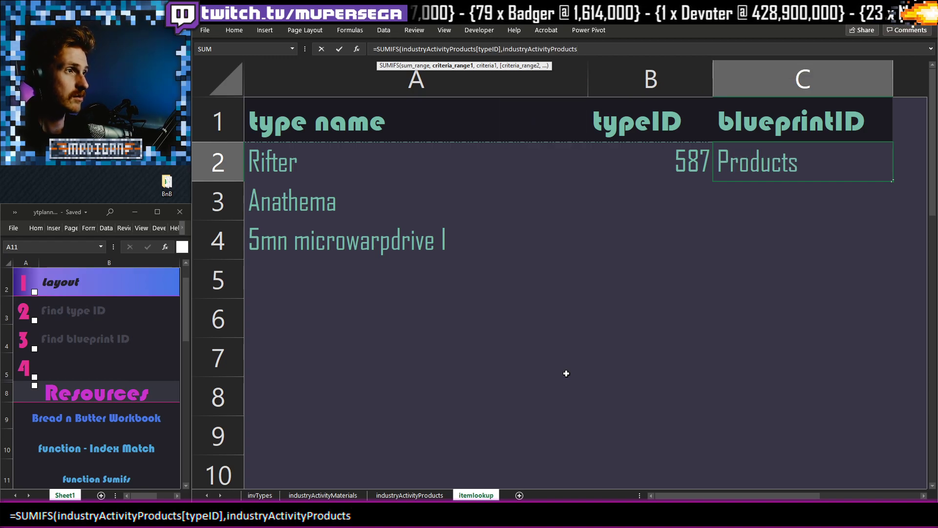
{"action": "type", "text": "["}
{"action": "key", "text": "Down"}
{"action": "key", "text": "Down"}
{"action": "key", "text": "Down"}
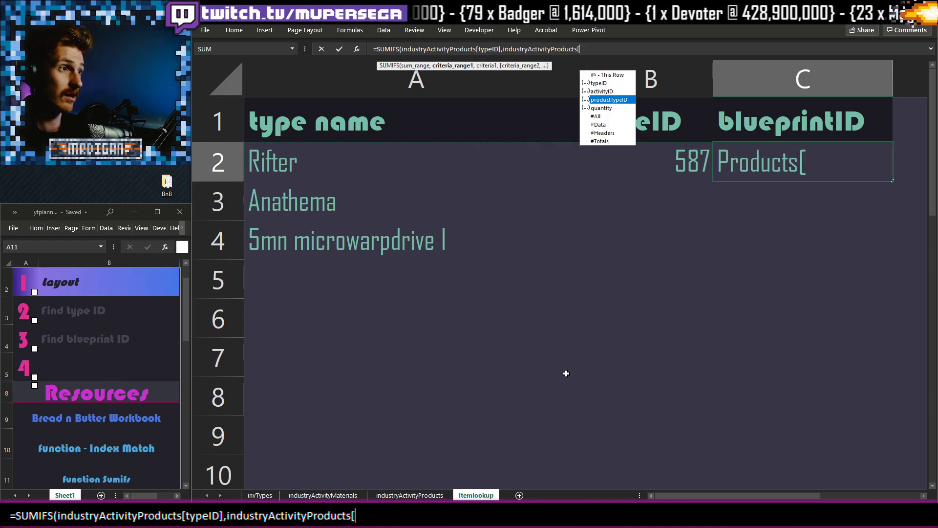
{"action": "key", "text": "Tab"}
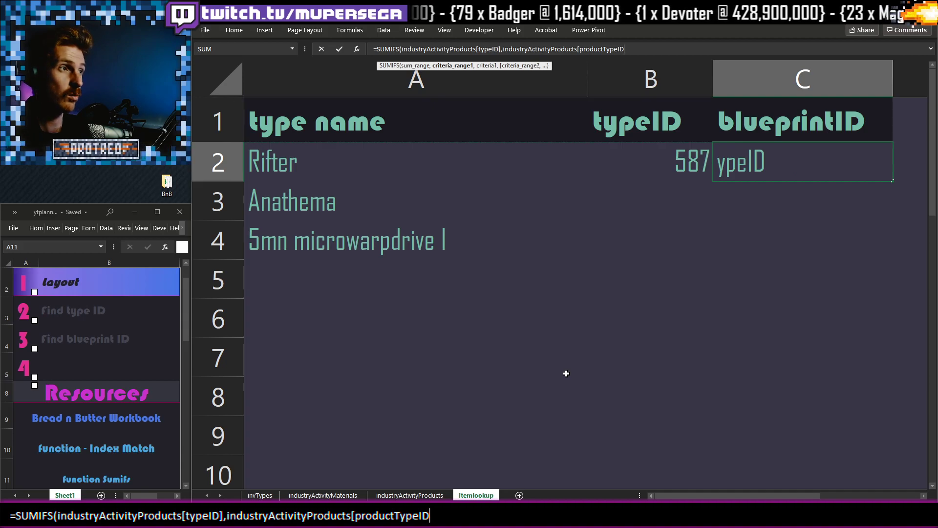
{"action": "type", "text": "]"}
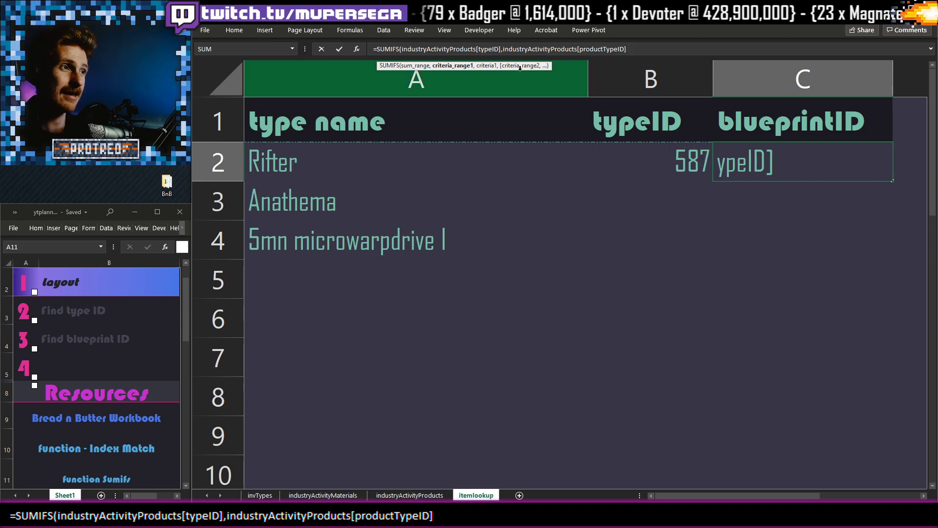
{"action": "key", "text": "Return"}
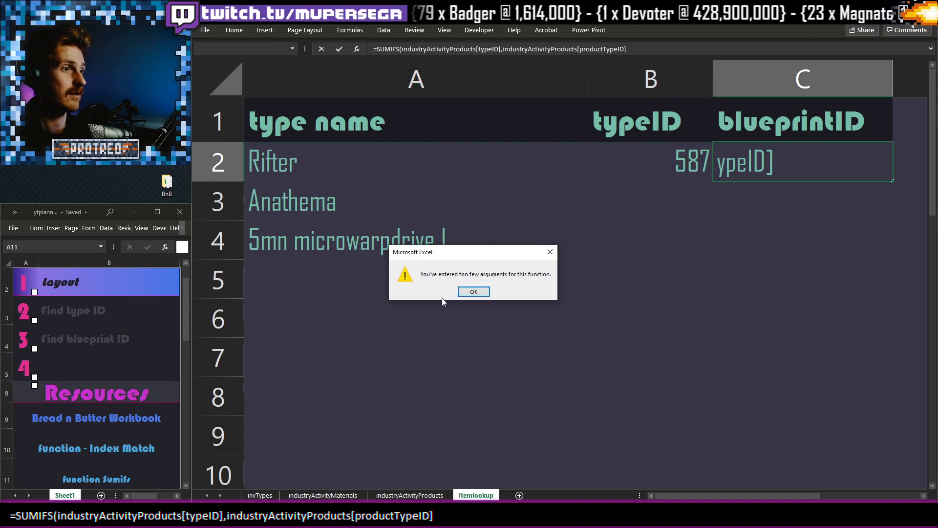
{"action": "left_click", "coordinate": [474, 291]}
- Use the typeID cell B2 as the first SUMIFS criterion, with only its column locked as $B2
{"action": "type", "text": ","}
{"action": "left_click", "coordinate": [678, 167]}
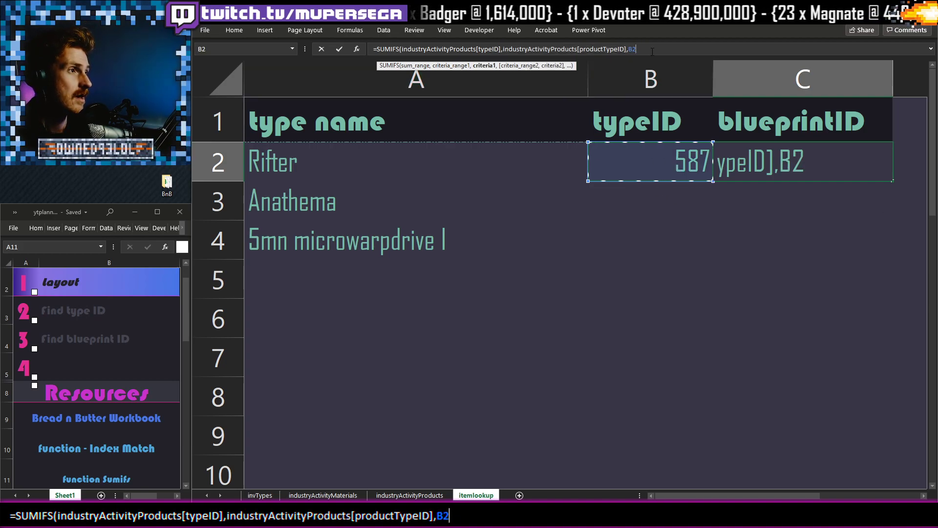
{"action": "key", "text": "F4"}
{"action": "key", "text": "F4"}
{"action": "key", "text": "F4"}
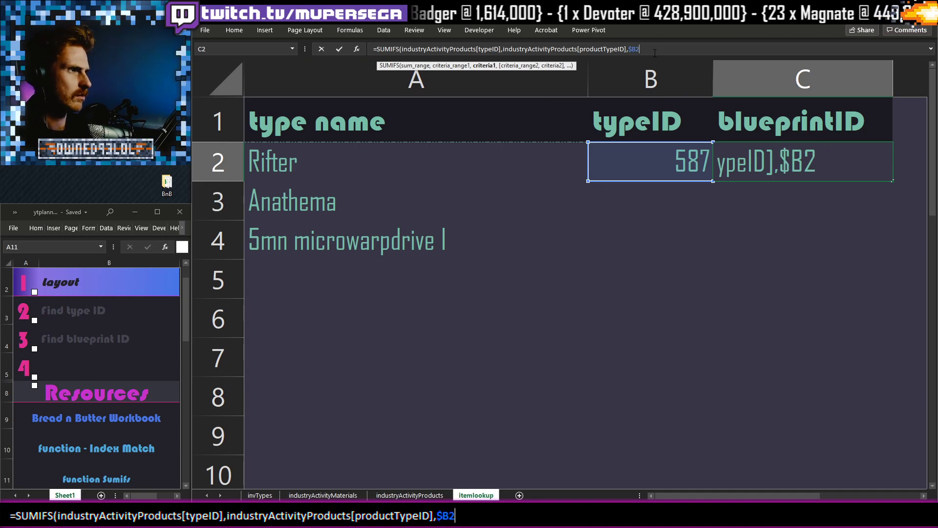
{"action": "type", "text": ","}
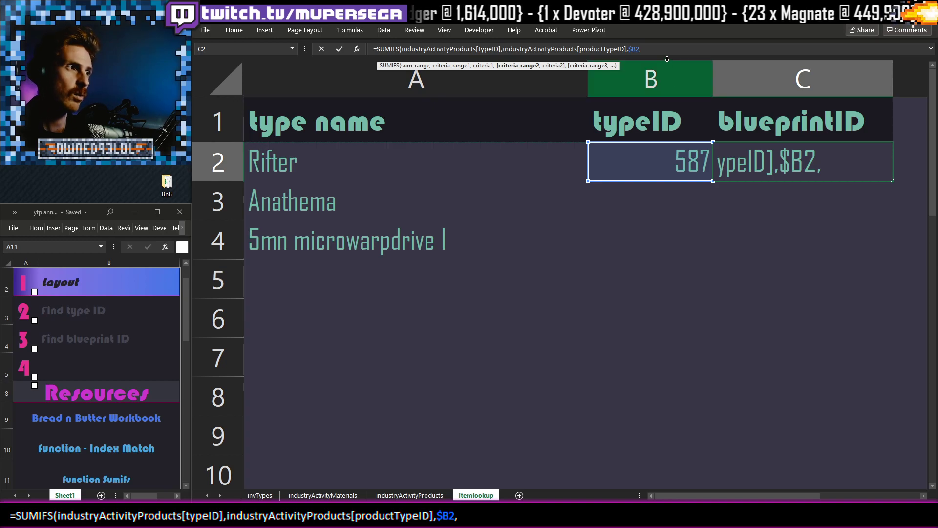
- Add industryActivityProducts[activityID] as the second criteria range with criterion 1, and complete the SUMIFS formula in C2
{"action": "type", "text": "indust"}
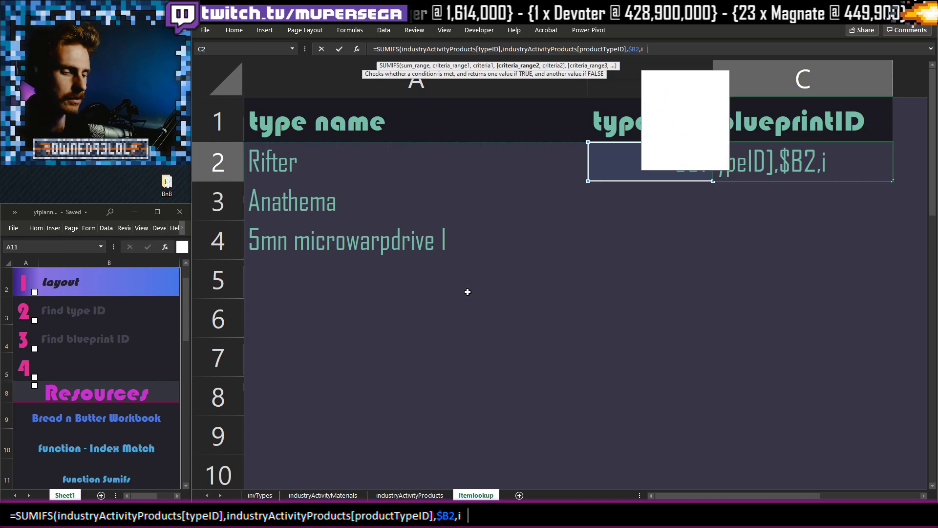
{"action": "key", "text": "Tab"}
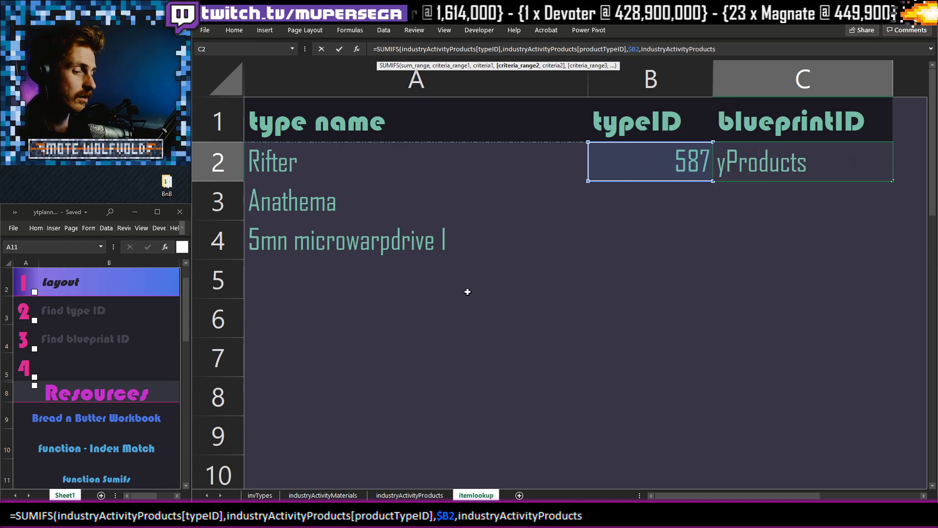
{"action": "type", "text": "["}
{"action": "key", "text": "Down"}
{"action": "key", "text": "Tab"}
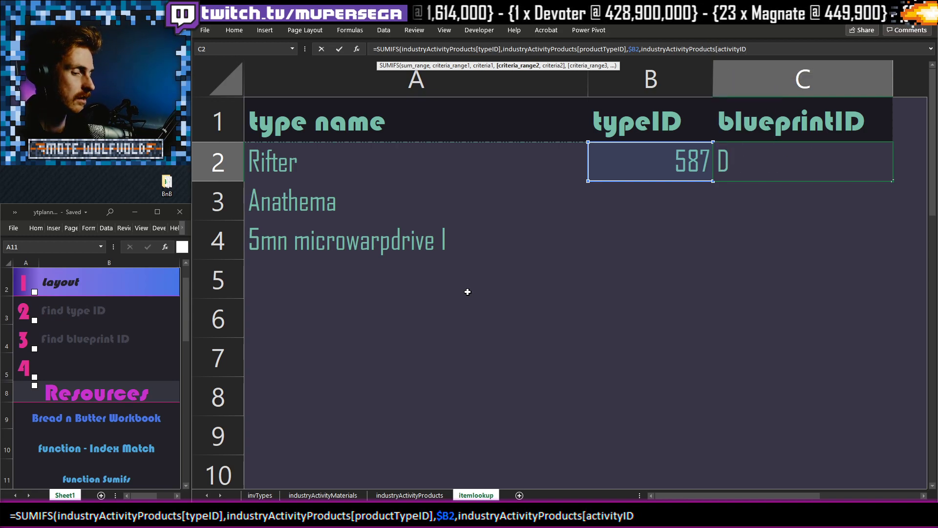
{"action": "type", "text": ",1"}
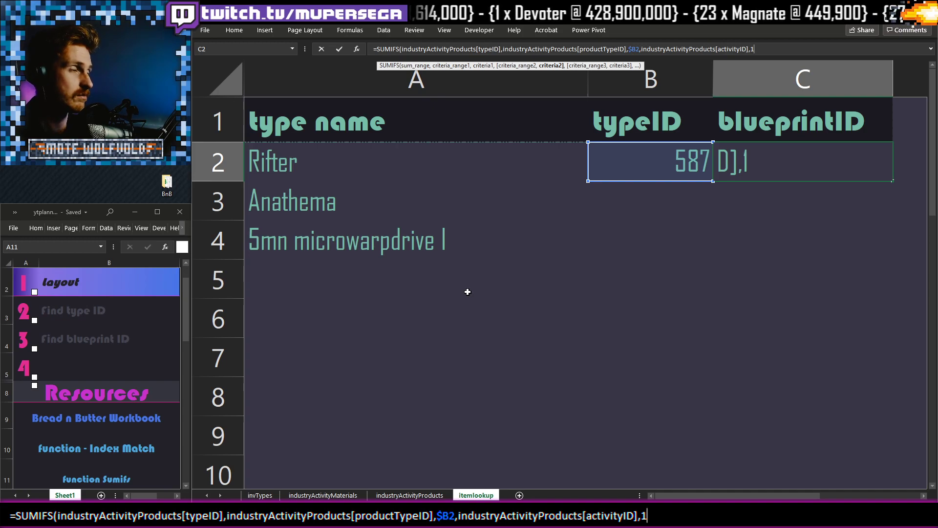
{"action": "type", "text": ")"}
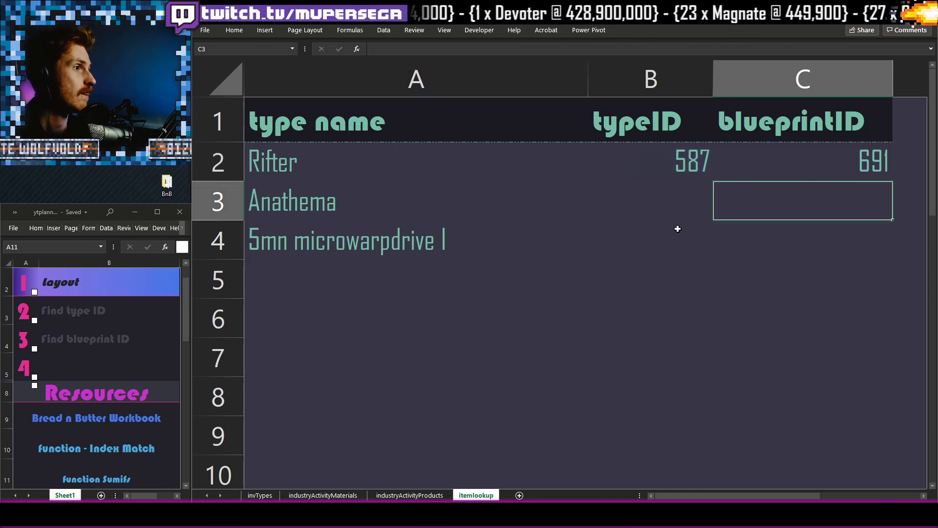
- Filter the productTypeID column on the industryActivityProducts sheet to show only 587
{"action": "left_click", "coordinate": [810, 153]}
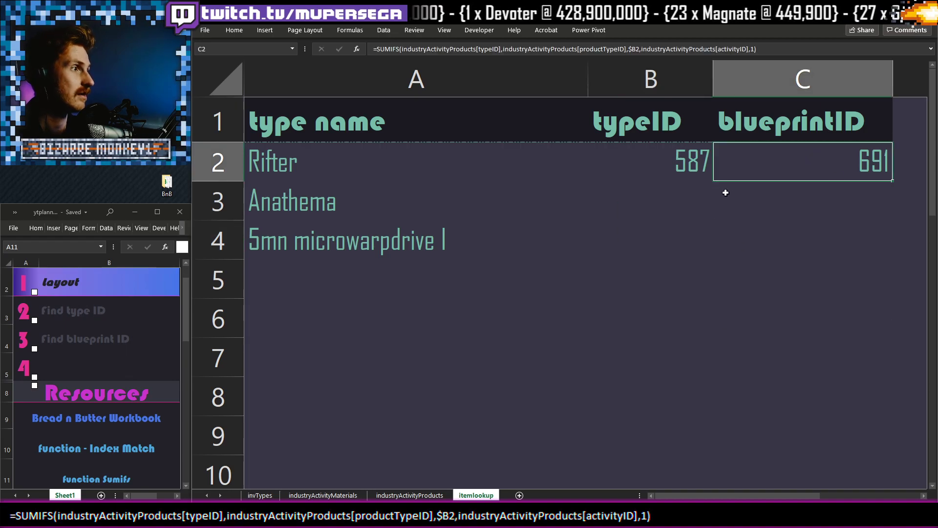
{"action": "left_click", "coordinate": [675, 164]}
{"action": "left_click", "coordinate": [816, 155]}
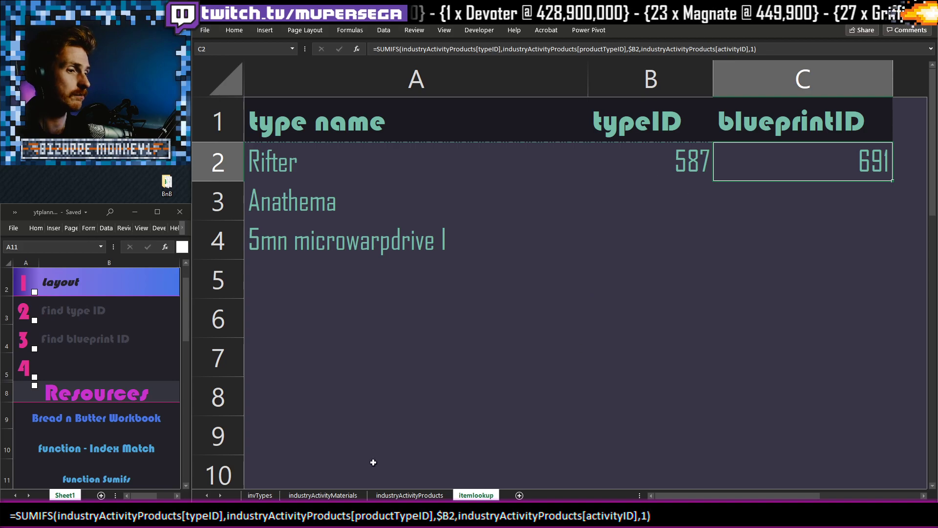
{"action": "left_click", "coordinate": [409, 495]}
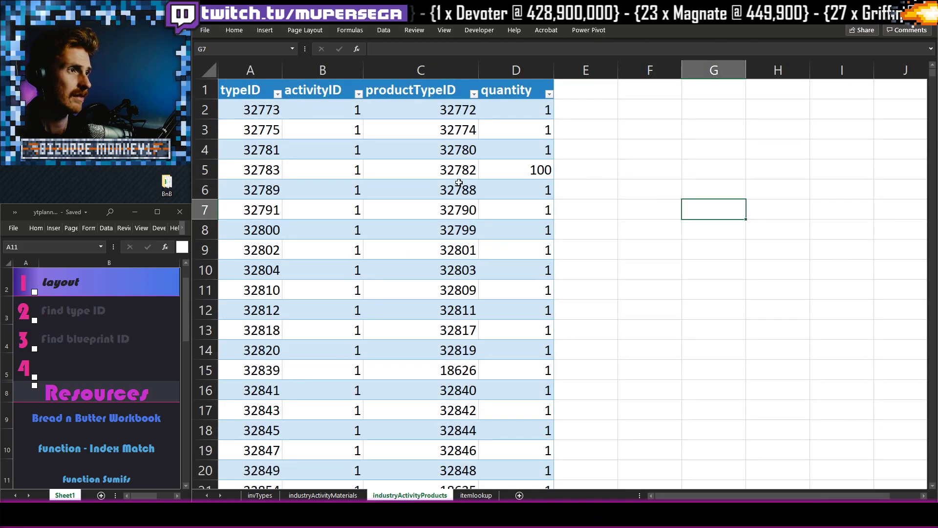
{"action": "left_click", "coordinate": [473, 94]}
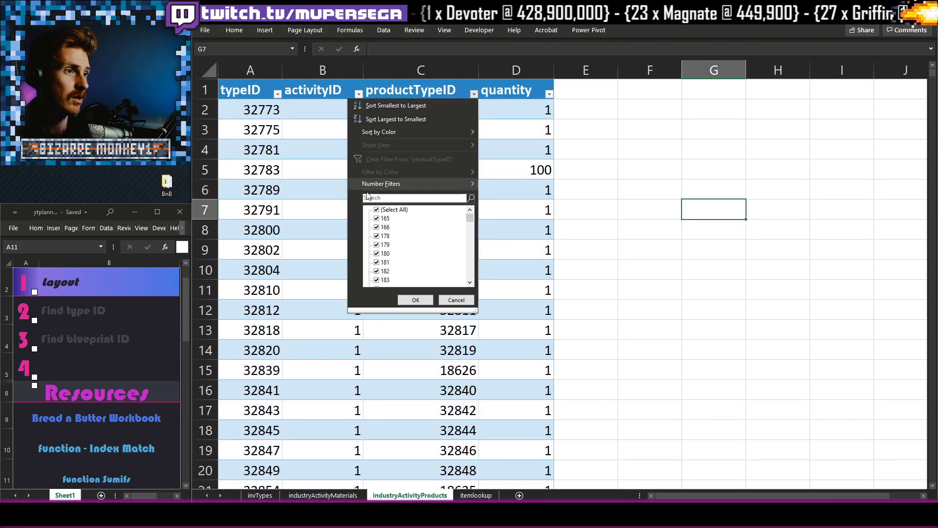
{"action": "left_click", "coordinate": [381, 210]}
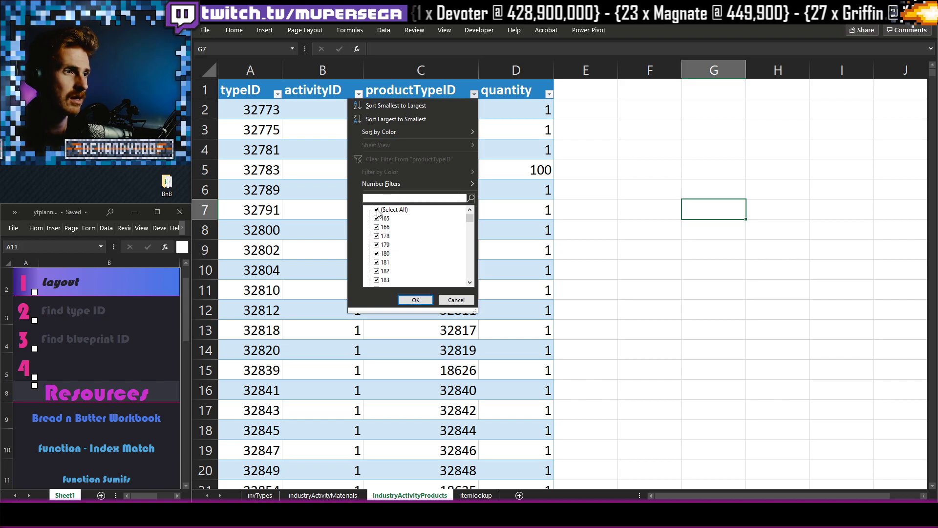
{"action": "type", "text": "587"}
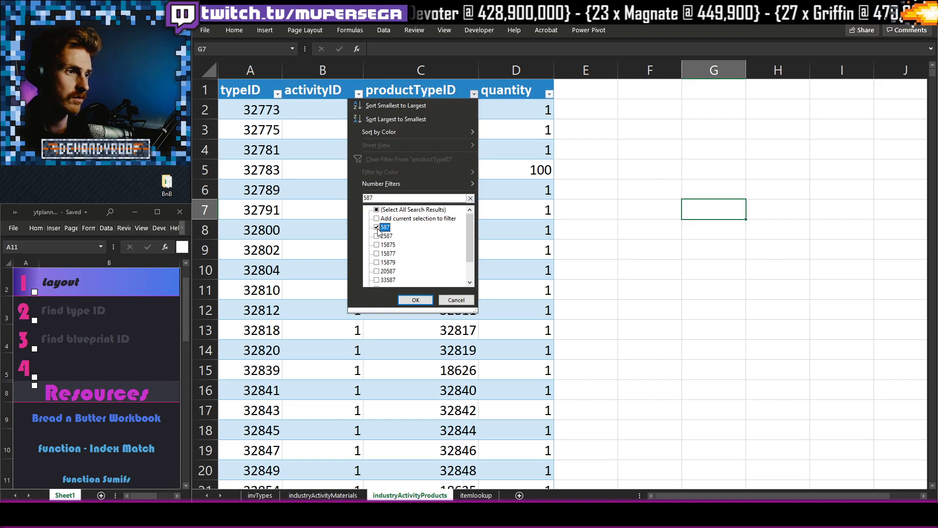
{"action": "left_click", "coordinate": [415, 299]}
{"action": "left_click", "coordinate": [430, 210]}
{"action": "left_click", "coordinate": [508, 145]}
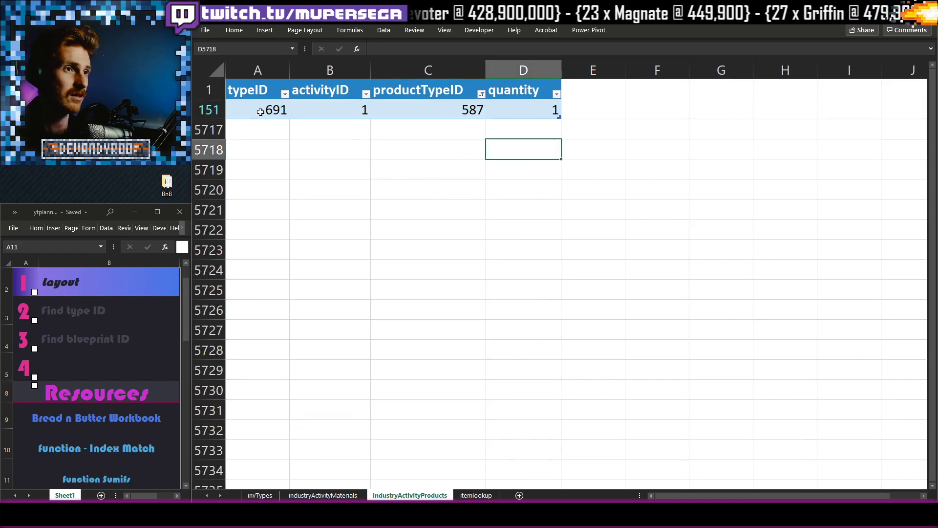
- Check the filtered row's typeID, activityID and productTypeID against the blueprintID result, returning to cell C2 of itemlookup
{"action": "left_click", "coordinate": [266, 111]}
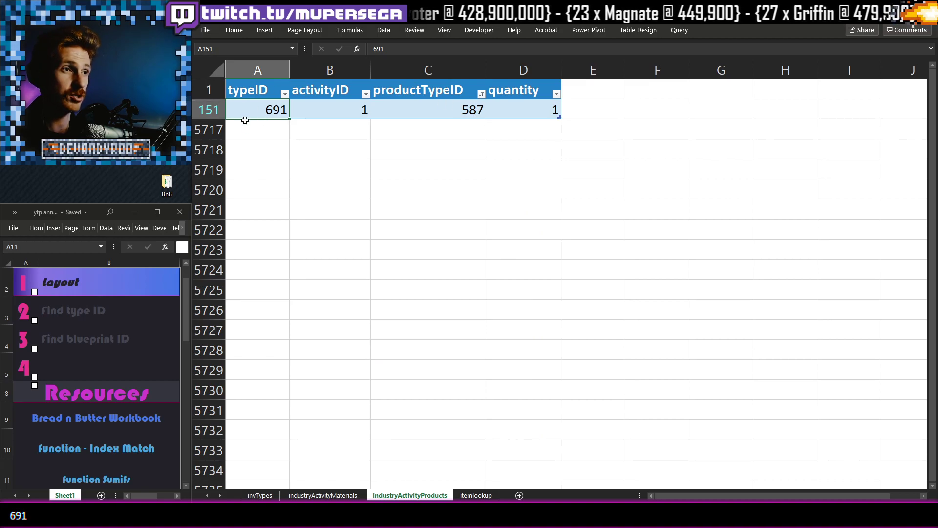
{"action": "left_click", "coordinate": [422, 107]}
{"action": "left_click", "coordinate": [349, 111]}
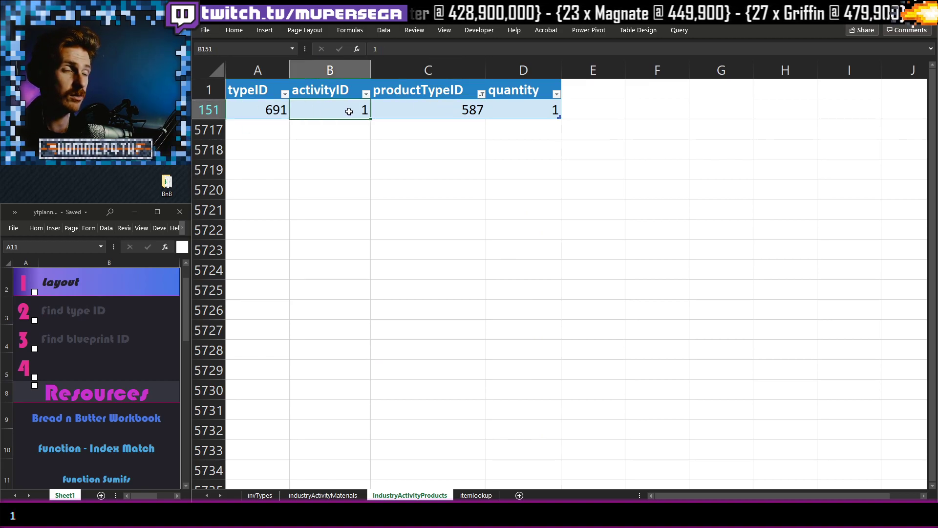
{"action": "left_click", "coordinate": [286, 110]}
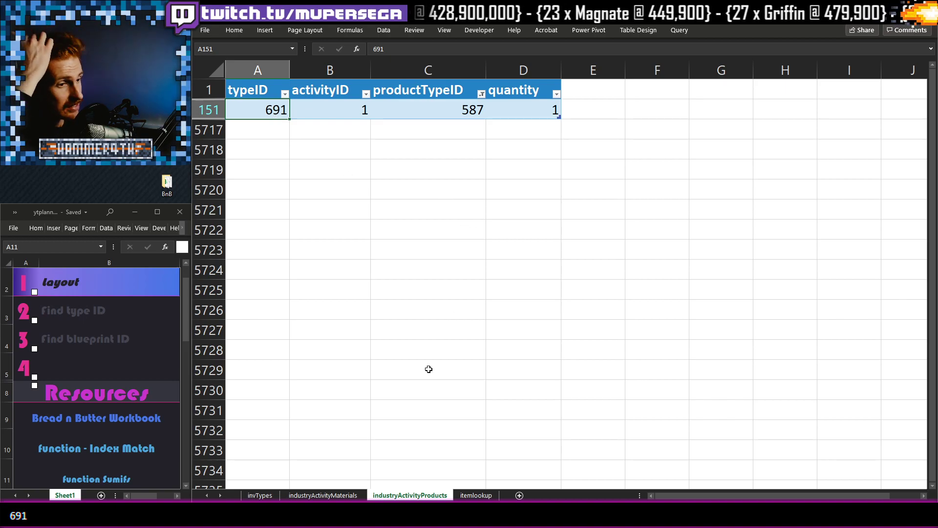
{"action": "left_click", "coordinate": [476, 495]}
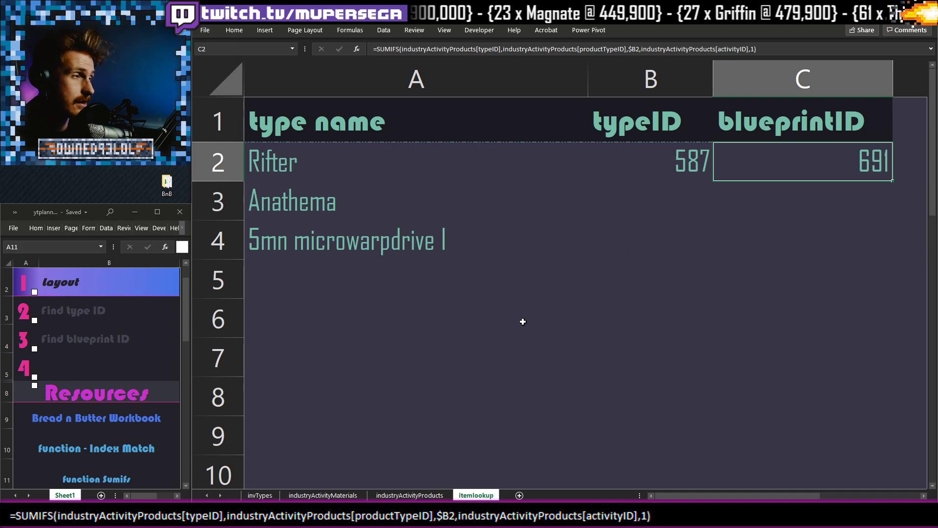
{"action": "key", "text": "Return"}
{"action": "left_click", "coordinate": [802, 161]}
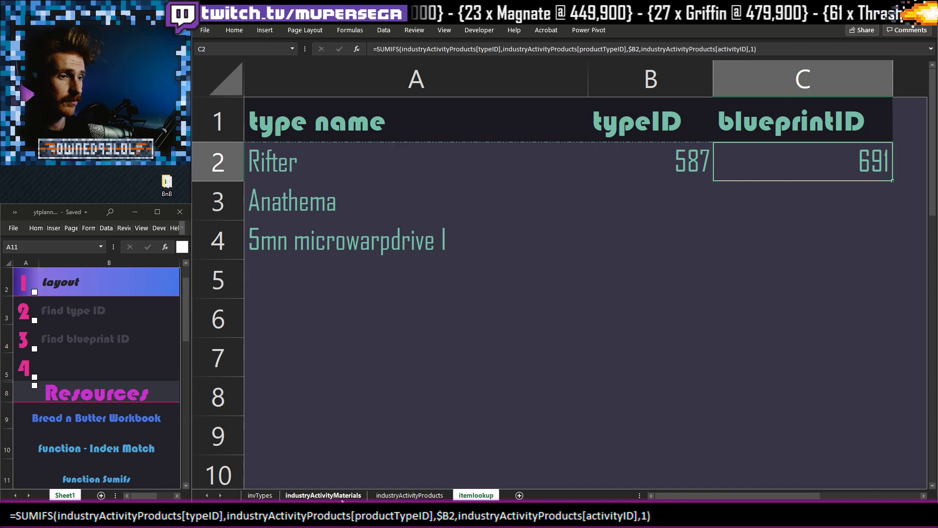
- Filter the typeID column on the industryActivityMaterials sheet to show only 691
{"action": "key", "text": "ctrl+Page_Up"}
{"action": "key", "text": "ctrl+Page_Up"}
{"action": "left_click", "coordinate": [310, 261]}
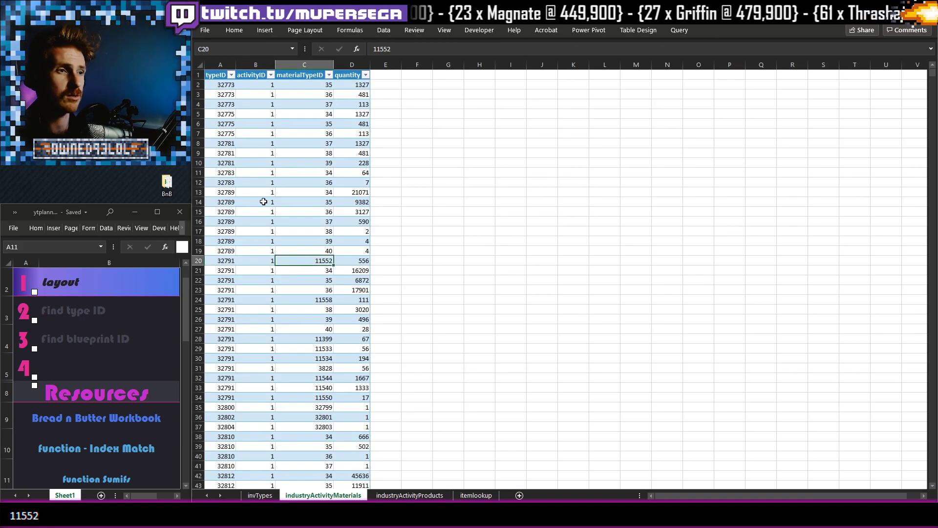
{"action": "scroll", "coordinate": [313, 254], "scroll_direction": "up", "scroll_amount": 6}
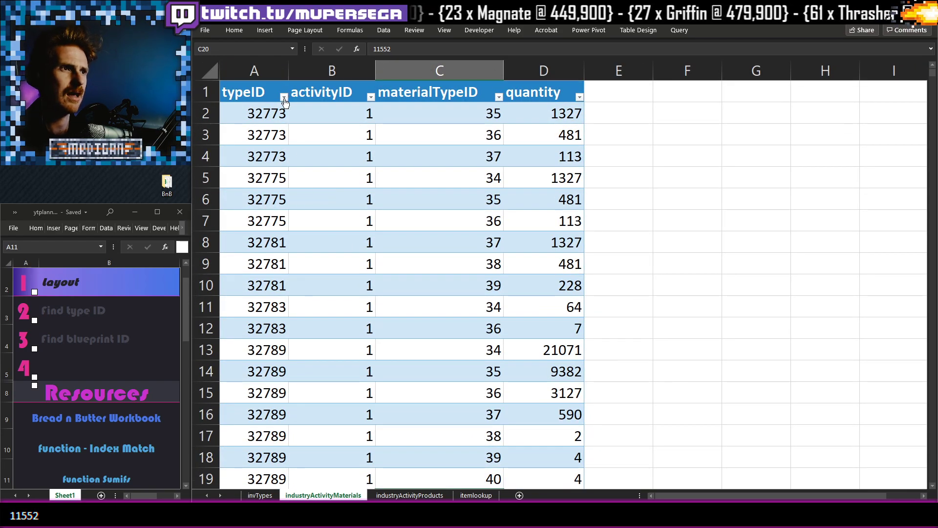
{"action": "left_click", "coordinate": [284, 97]}
{"action": "left_click", "coordinate": [187, 202]}
{"action": "type", "text": "691"}
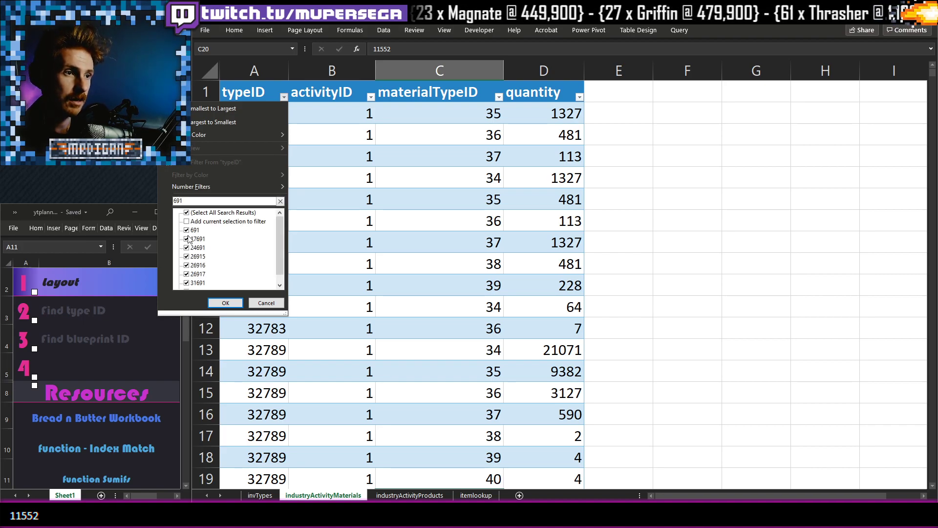
{"action": "left_click", "coordinate": [186, 230]}
{"action": "left_click", "coordinate": [225, 303]}
{"action": "left_click", "coordinate": [727, 178]}
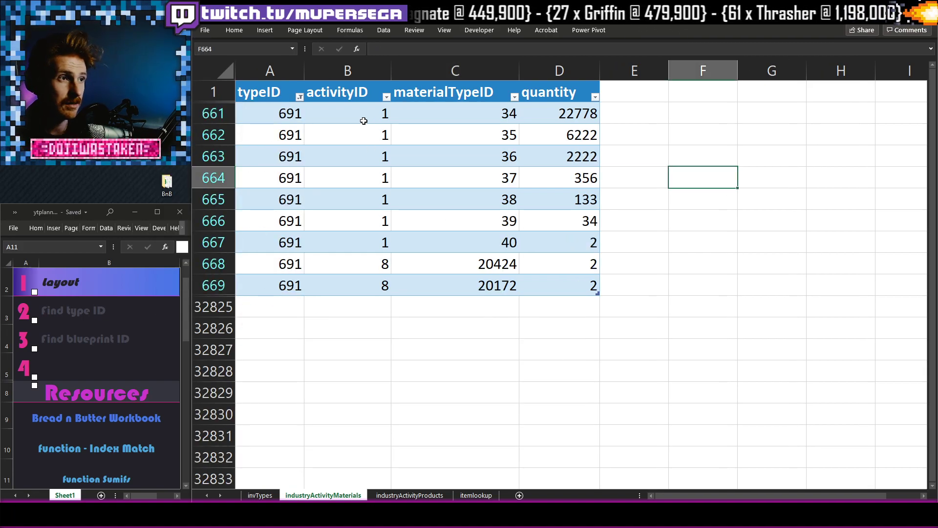
- Examine the activityID, materialTypeID and quantity values of the filtered blueprint rows, comparing activity 1 with activity 8
{"action": "left_click_drag", "start_coordinate": [383, 113], "coordinate": [352, 281]}
{"action": "left_click", "coordinate": [293, 267]}
{"action": "left_click", "coordinate": [291, 268]}
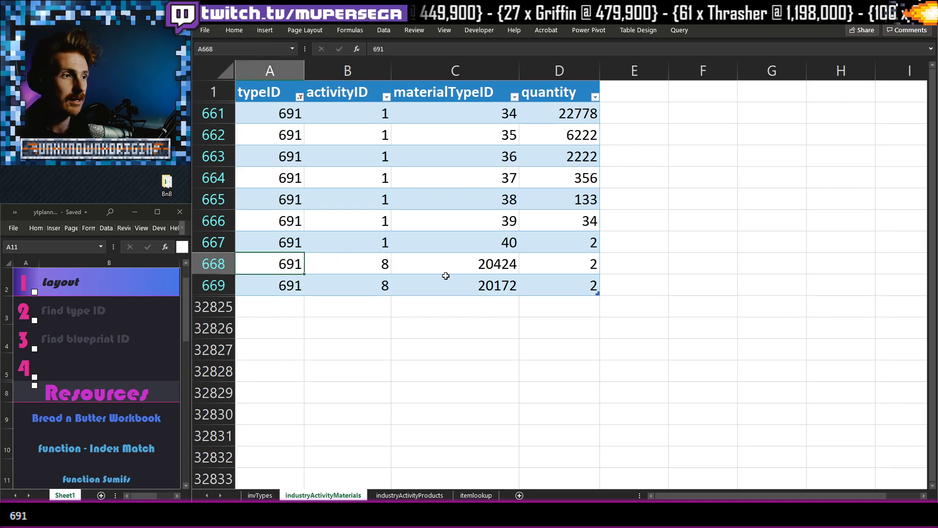
{"action": "left_click", "coordinate": [490, 263]}
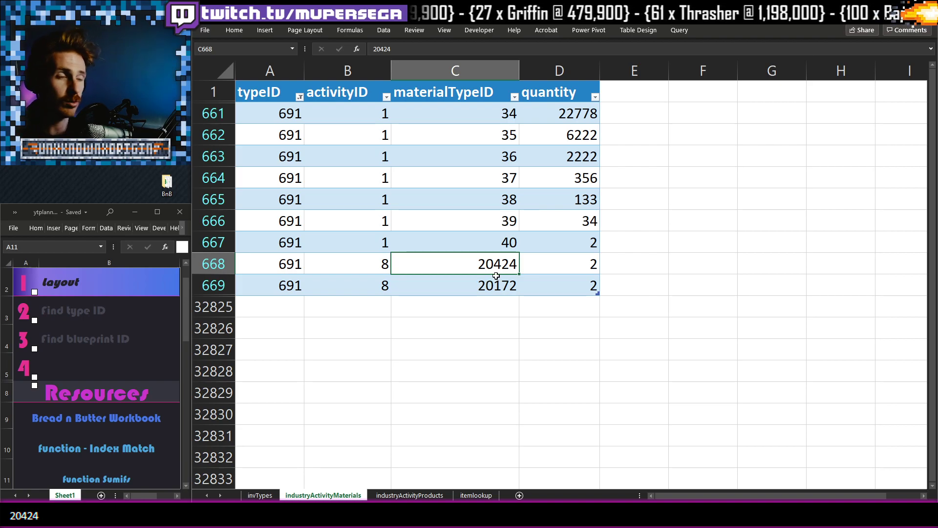
{"action": "left_click_drag", "start_coordinate": [356, 269], "coordinate": [360, 283]}
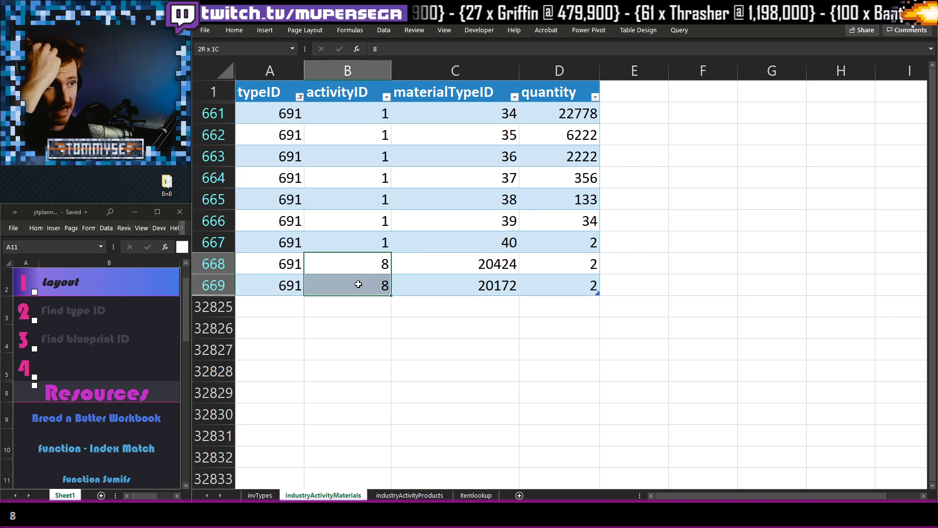
{"action": "left_click_drag", "start_coordinate": [289, 274], "coordinate": [562, 117]}
{"action": "left_click", "coordinate": [703, 198]}
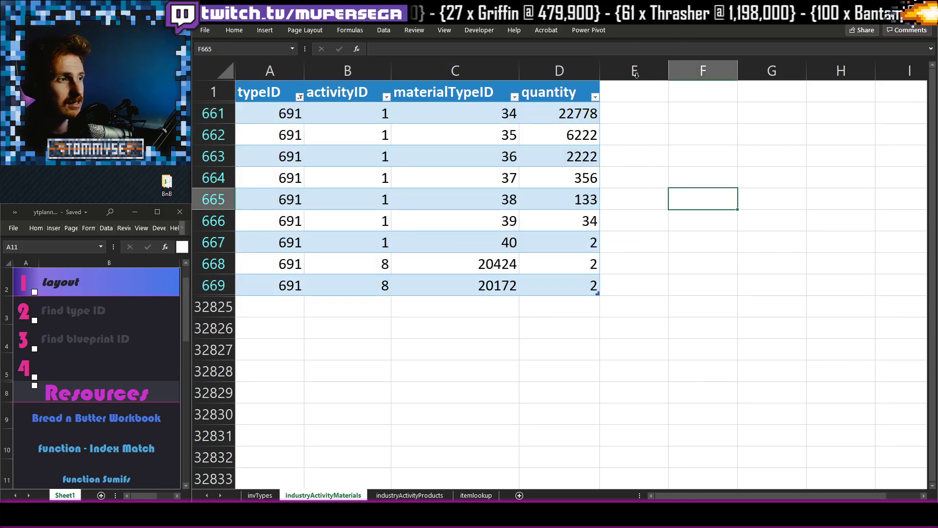
{"action": "left_click", "coordinate": [594, 106]}
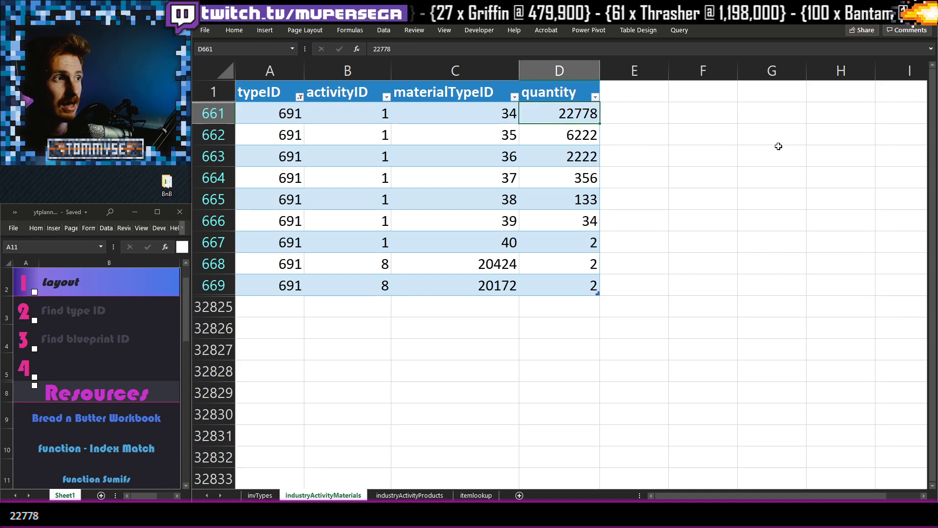
- Examine the materialTypeID and quantity values of the activity 1 rows for typeID 691
{"action": "left_click", "coordinate": [497, 114]}
{"action": "left_click", "coordinate": [274, 116]}
{"action": "left_click", "coordinate": [460, 108]}
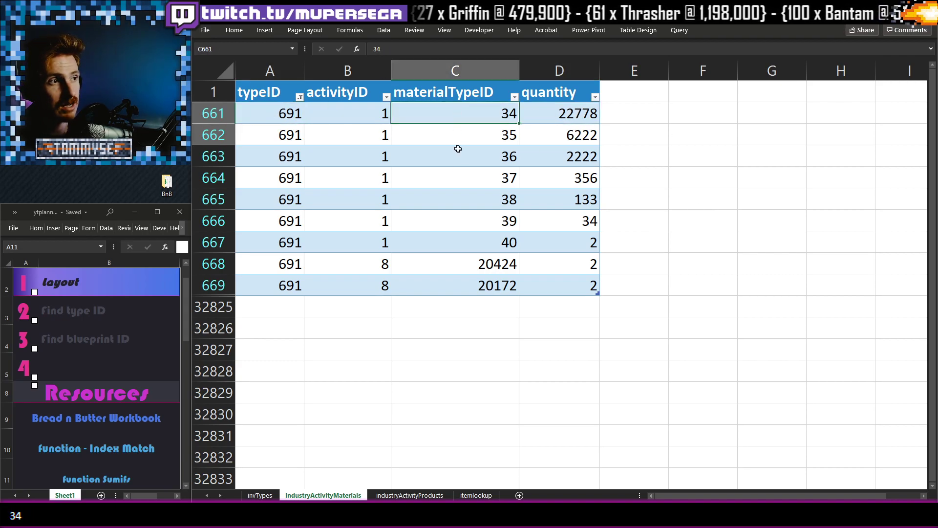
{"action": "left_click", "coordinate": [458, 236], "text": "shift"}
{"action": "left_click", "coordinate": [481, 113]}
{"action": "left_click", "coordinate": [506, 139]}
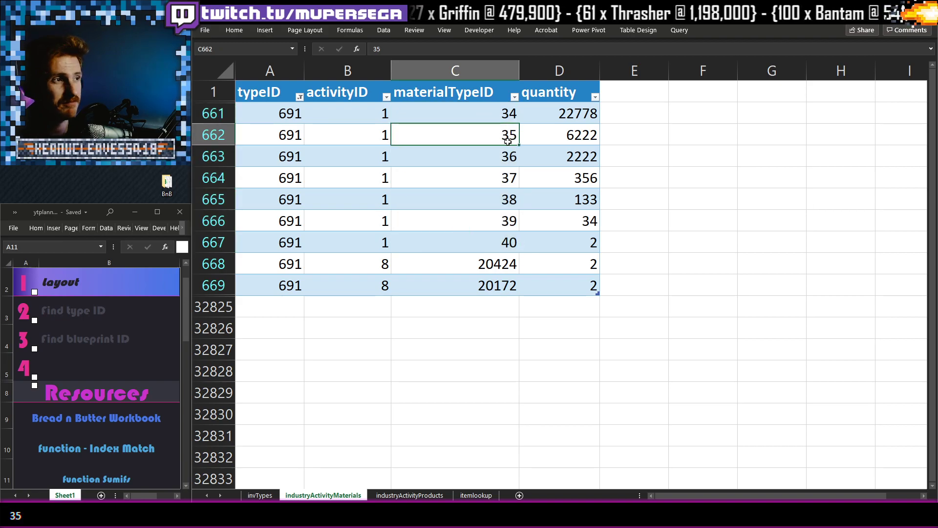
{"action": "left_click", "coordinate": [491, 156]}
{"action": "left_click", "coordinate": [484, 171]}
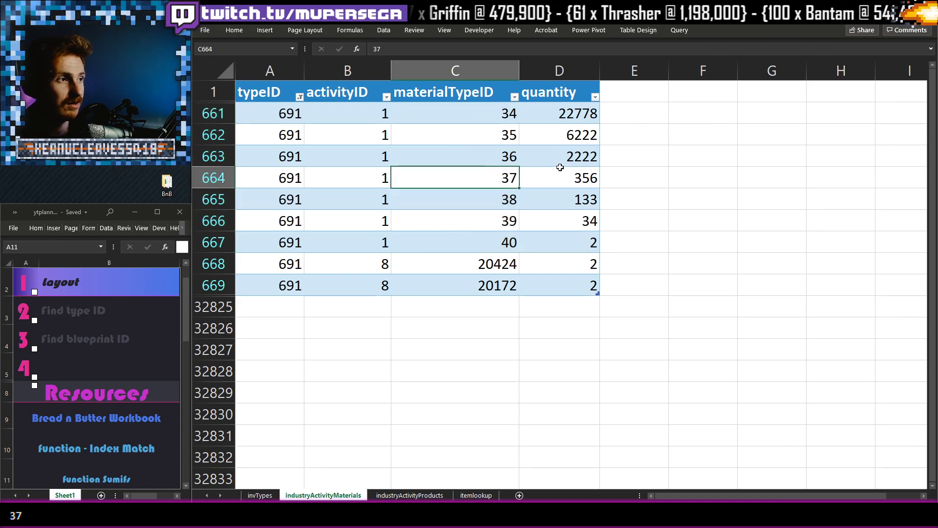
{"action": "left_click_drag", "start_coordinate": [582, 112], "coordinate": [585, 245]}
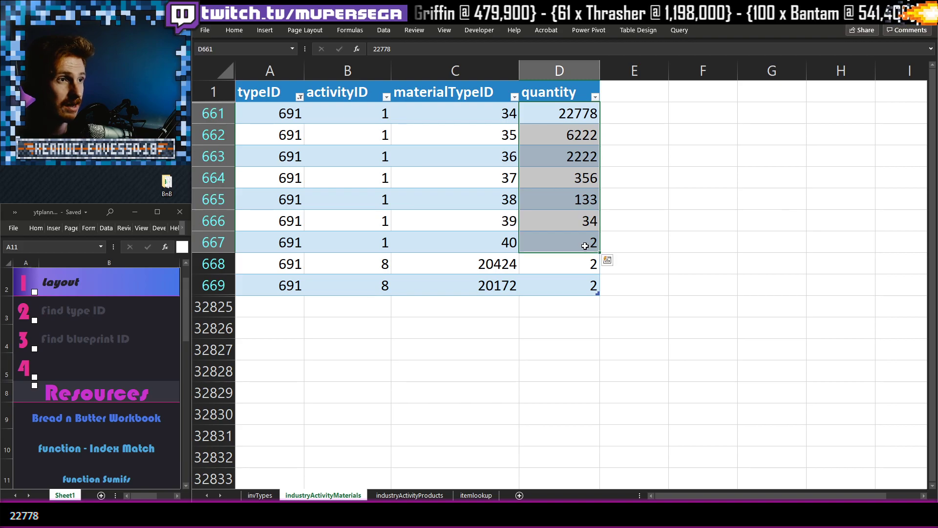
- Fill the typeID formula from B2 down to B4 on the itemlookup sheet
{"action": "left_click", "coordinate": [475, 494]}
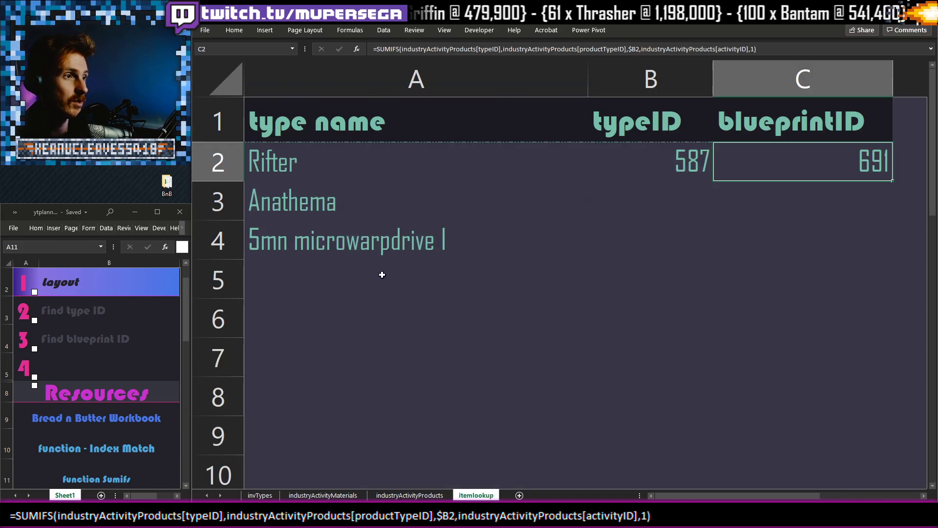
{"action": "left_click", "coordinate": [743, 276]}
{"action": "left_click", "coordinate": [650, 211]}
{"action": "left_click", "coordinate": [764, 241]}
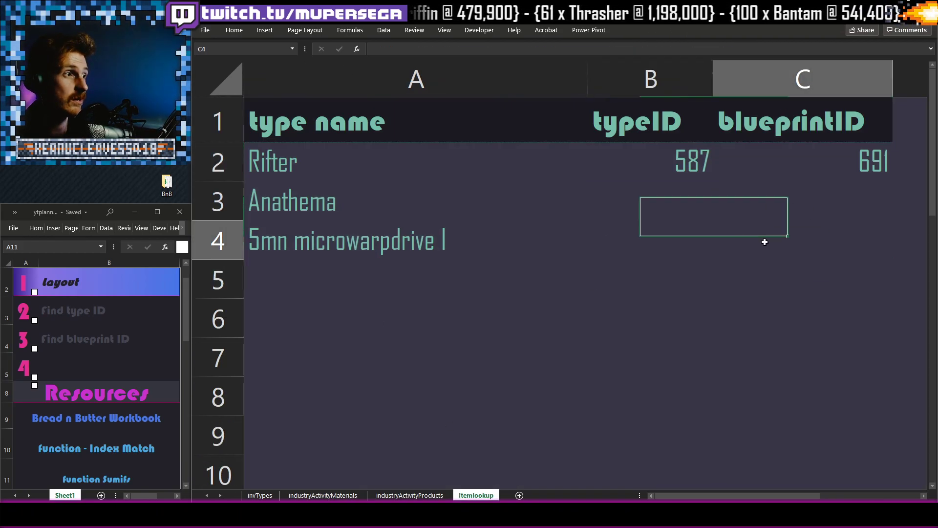
{"action": "left_click", "coordinate": [663, 186]}
{"action": "left_click", "coordinate": [684, 159]}
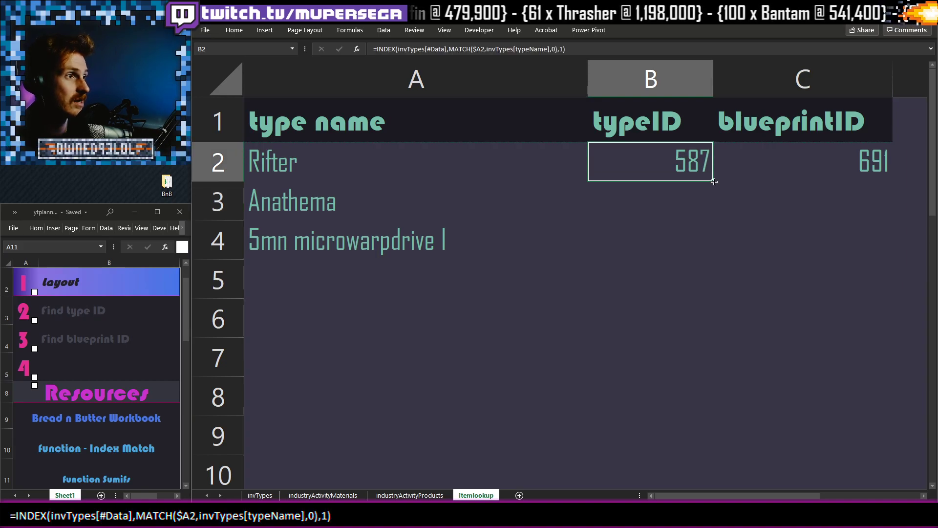
{"action": "left_click_drag", "start_coordinate": [714, 182], "coordinate": [712, 251]}
- Fill the blueprintID SUMIFS formula from C2 down to C4
{"action": "left_click", "coordinate": [782, 240]}
{"action": "left_click", "coordinate": [785, 161]}
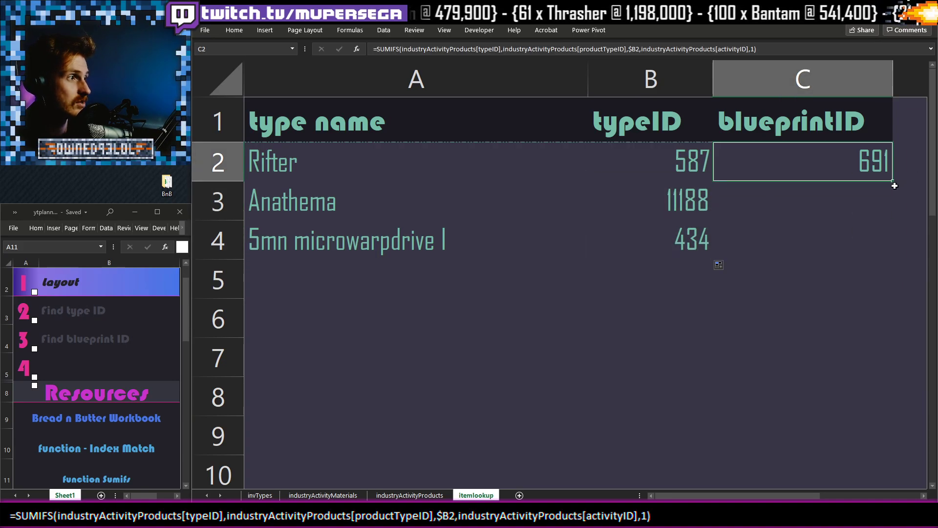
{"action": "left_click_drag", "start_coordinate": [894, 180], "coordinate": [886, 252]}
{"action": "left_click", "coordinate": [835, 357]}
- Check the 5mn microwarpdrive I row's blueprintID and filter the typeID column on industryActivityMaterials by searching 1067
{"action": "left_click", "coordinate": [391, 274]}
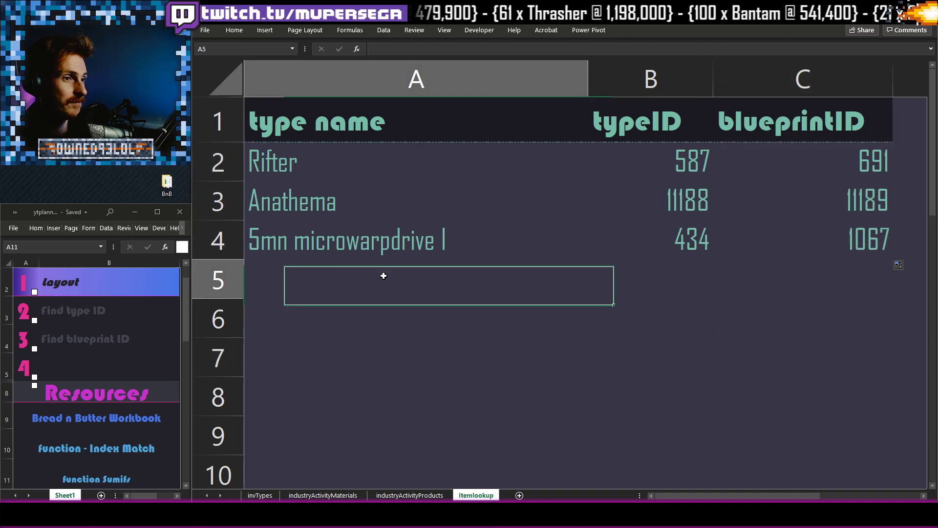
{"action": "left_click", "coordinate": [392, 250]}
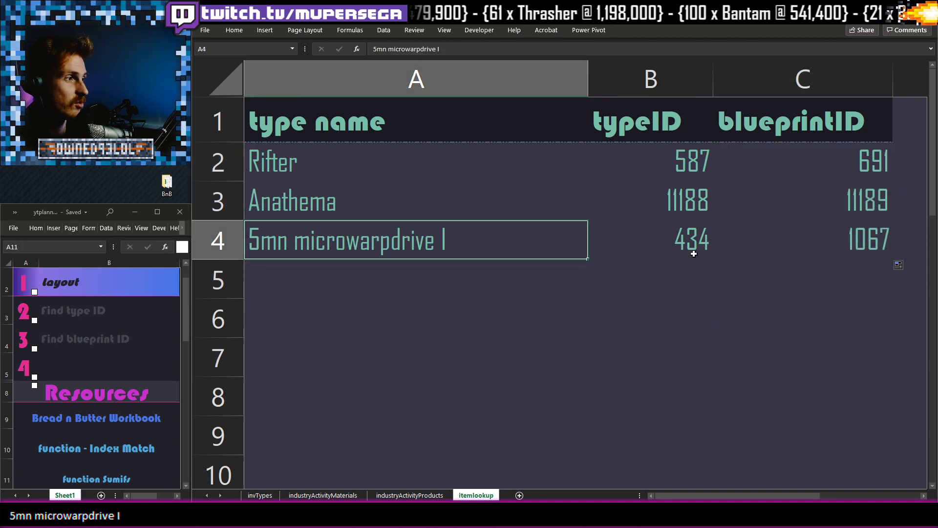
{"action": "key", "text": "Right"}
{"action": "key", "text": "Right"}
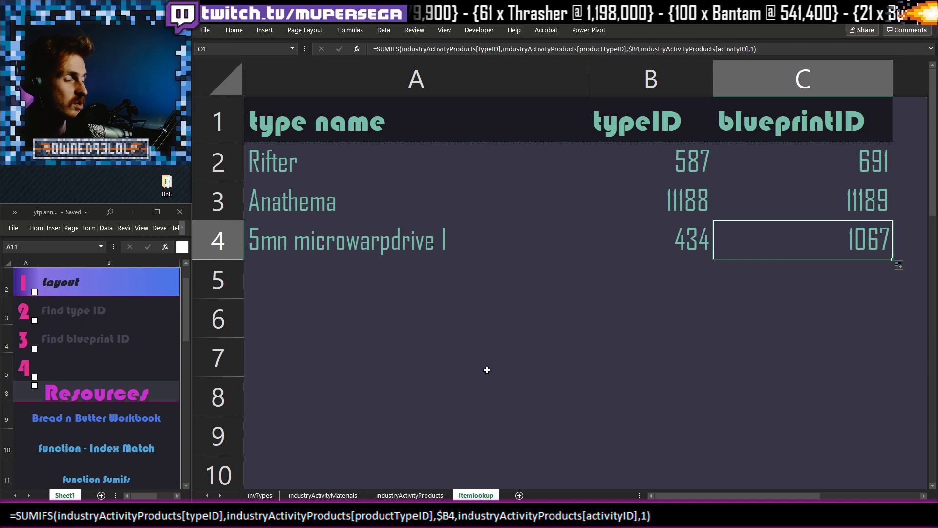
{"action": "left_click", "coordinate": [350, 494]}
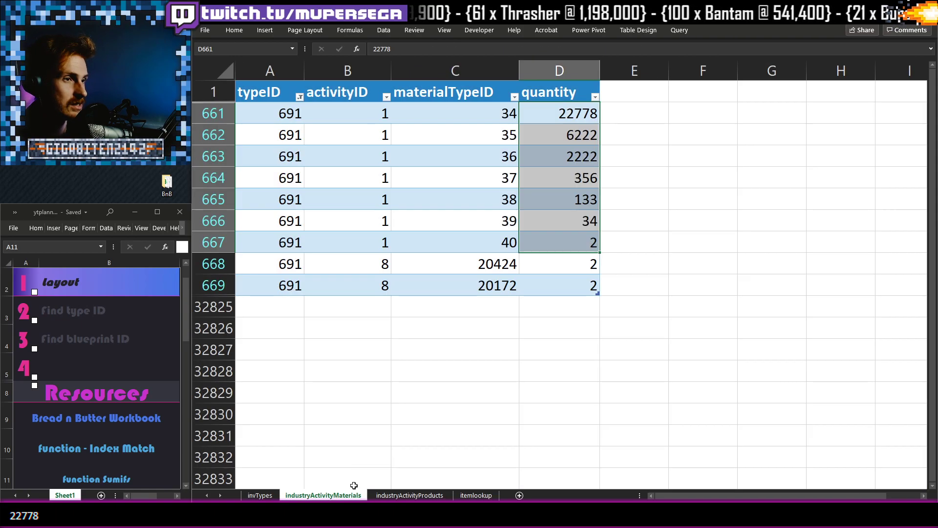
{"action": "left_click", "coordinate": [299, 97]}
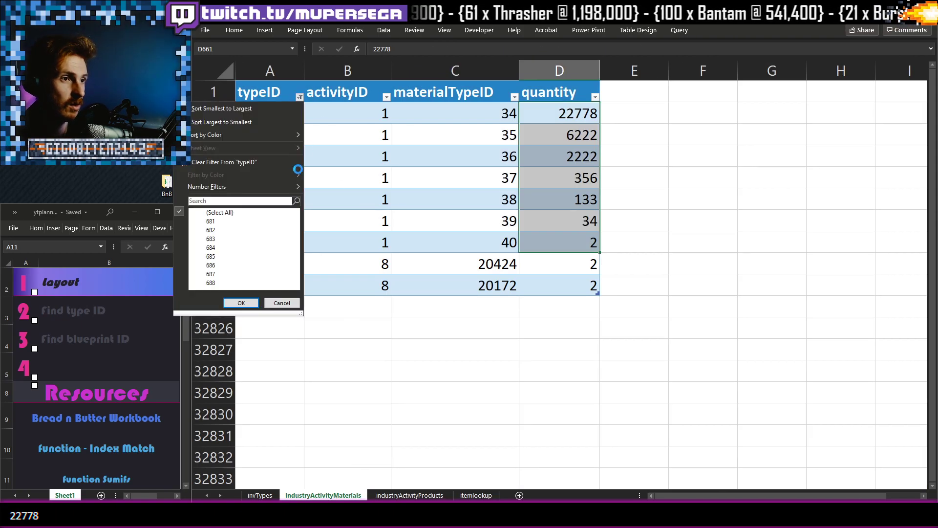
{"action": "left_click", "coordinate": [213, 200]}
{"action": "type", "text": "1067"}
{"action": "key", "text": "Return"}
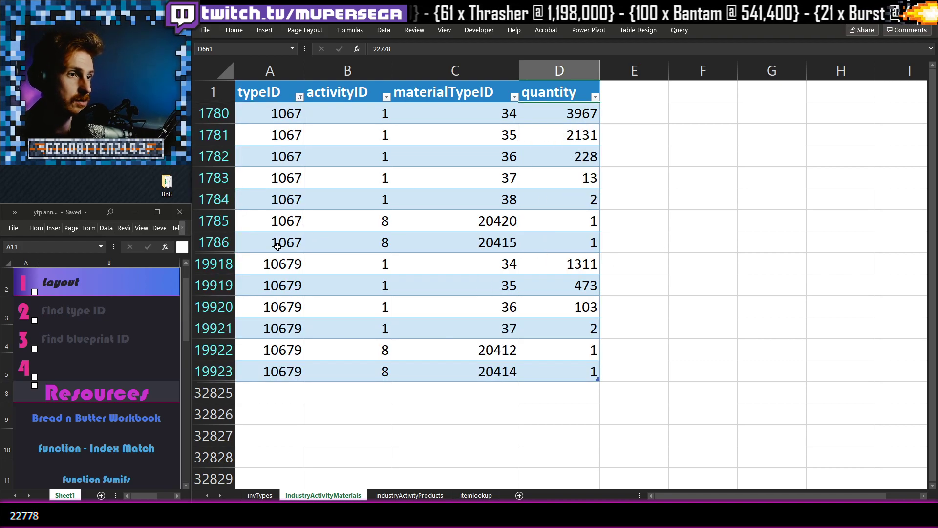
- Examine the activityID, materialTypeID and quantity values of the filtered rows for typeID 1067
{"action": "left_click_drag", "start_coordinate": [362, 117], "coordinate": [534, 192]}
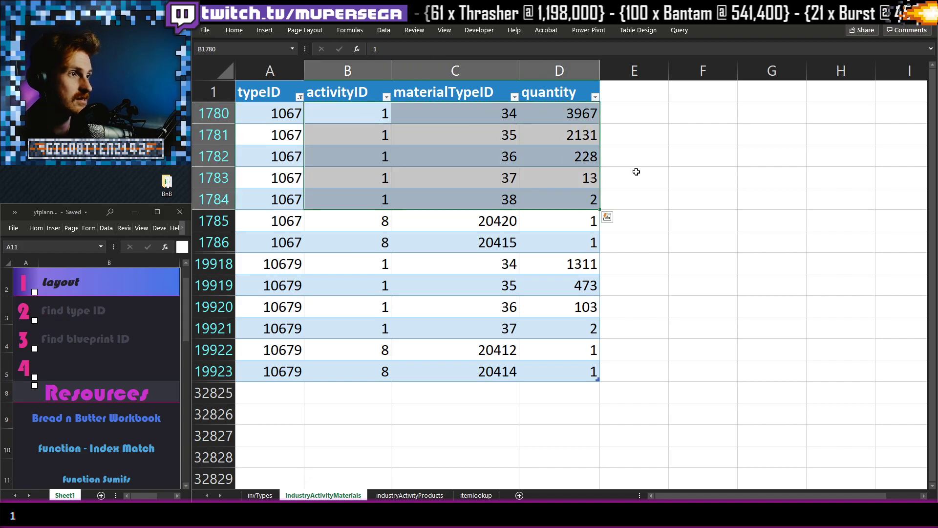
{"action": "left_click", "coordinate": [698, 177]}
{"action": "left_click", "coordinate": [582, 112]}
{"action": "left_click", "coordinate": [507, 116]}
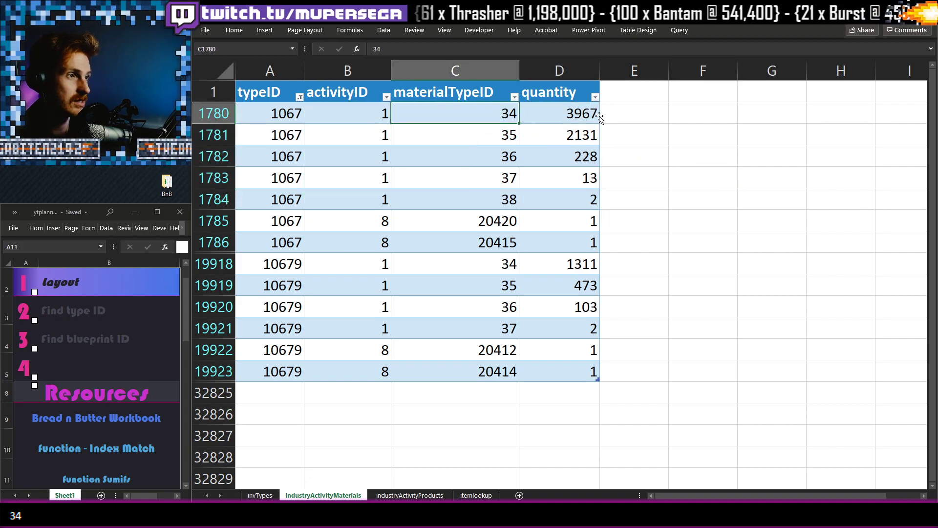
{"action": "left_click", "coordinate": [569, 131]}
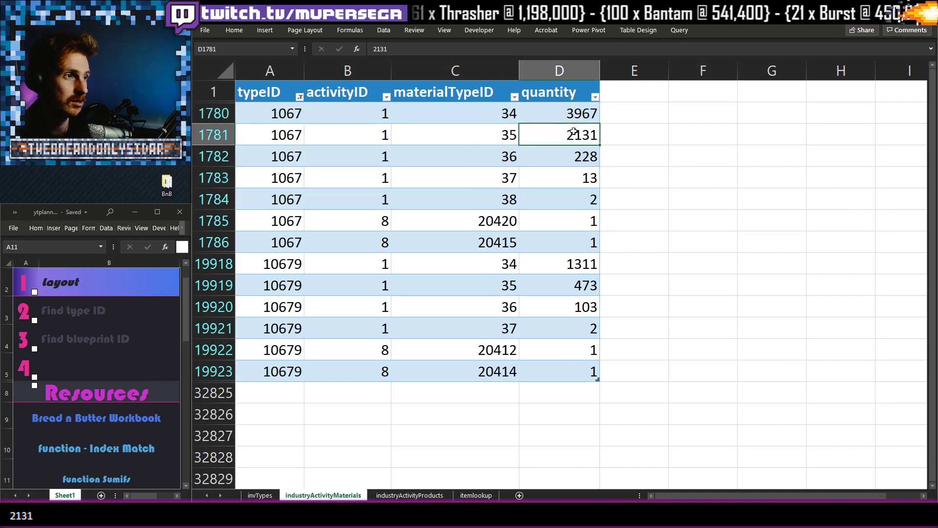
{"action": "left_click", "coordinate": [511, 140]}
{"action": "left_click", "coordinate": [672, 172]}
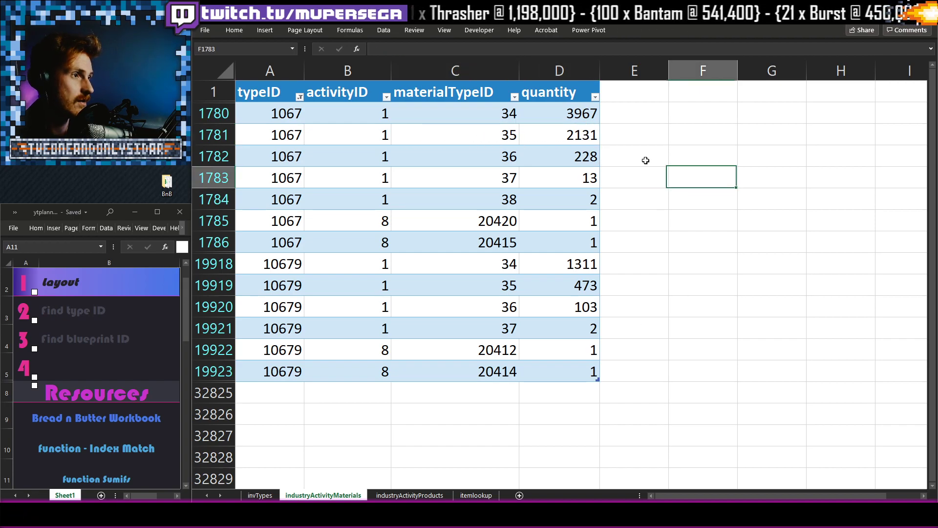
{"action": "left_click", "coordinate": [581, 114]}
- Switch to the EVE game client, search for "rifter", open the Rifter Blueprint's information and move its window out of the way
{"action": "mouse_move", "coordinate": [443, 515]}
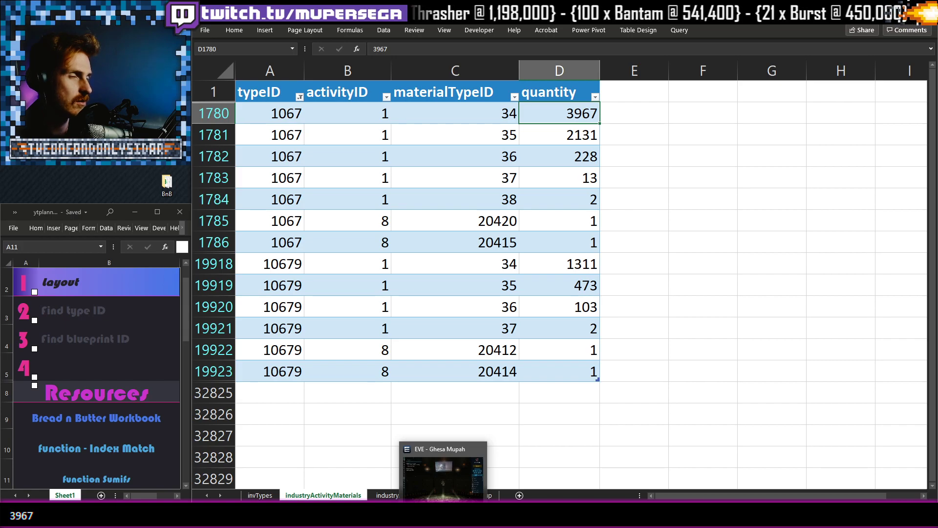
{"action": "left_click", "coordinate": [513, 379]}
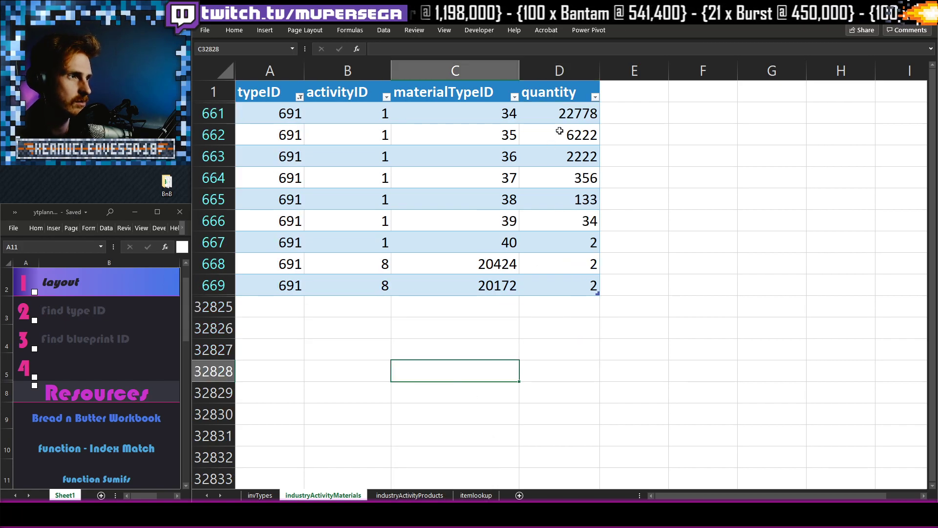
{"action": "key", "text": "alt+Tab"}
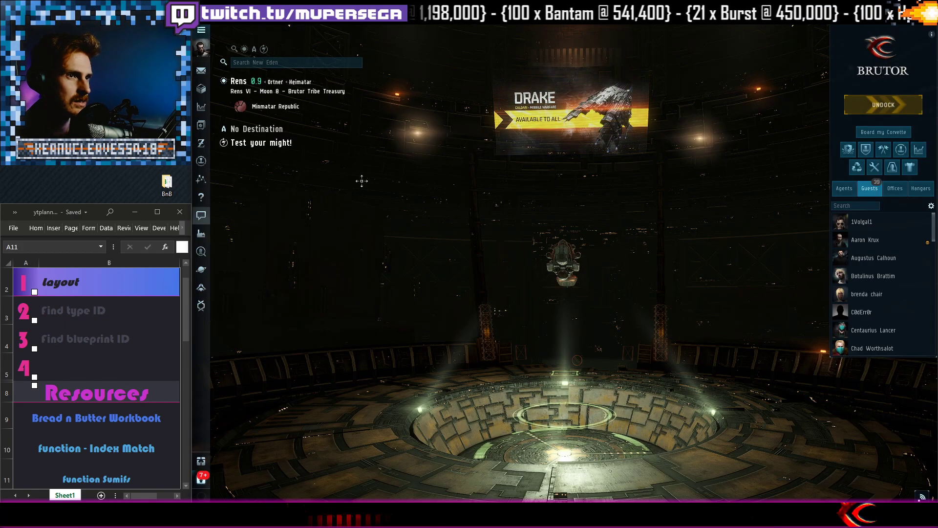
{"action": "type", "text": "rifter"}
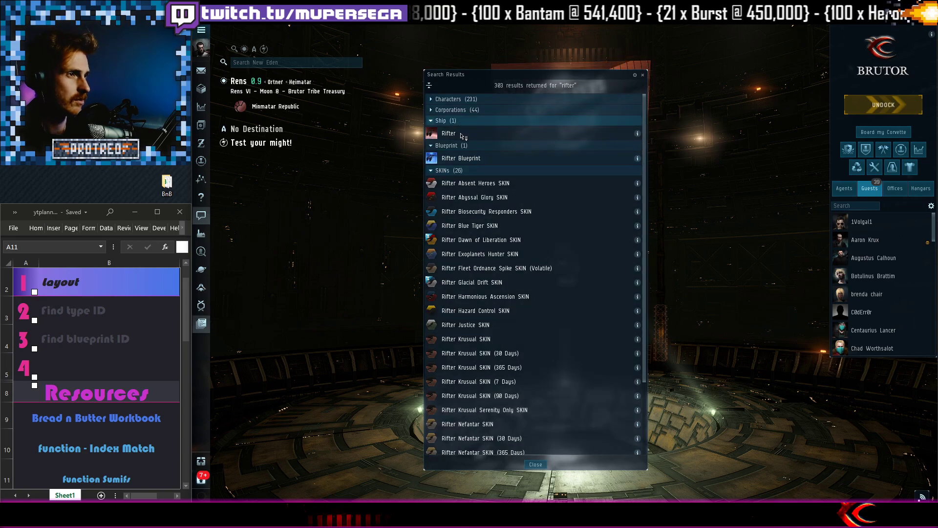
{"action": "double_click", "coordinate": [459, 162]}
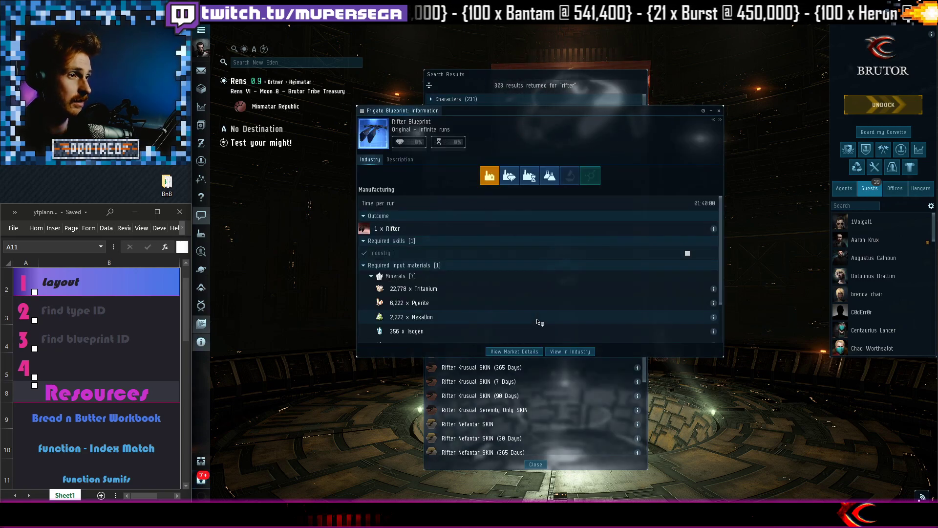
{"action": "left_click_drag", "start_coordinate": [408, 295], "coordinate": [485, 222]}
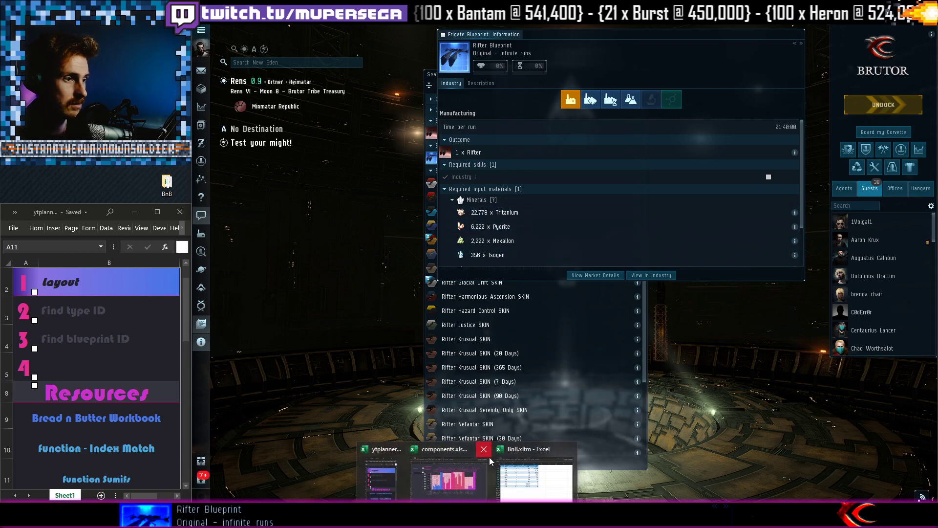
- Compare the workbook's typeID 691 quantities with the mineral quantities required by the Rifter Blueprint in EVE
{"action": "left_click", "coordinate": [488, 447]}
{"action": "left_click", "coordinate": [570, 137]}
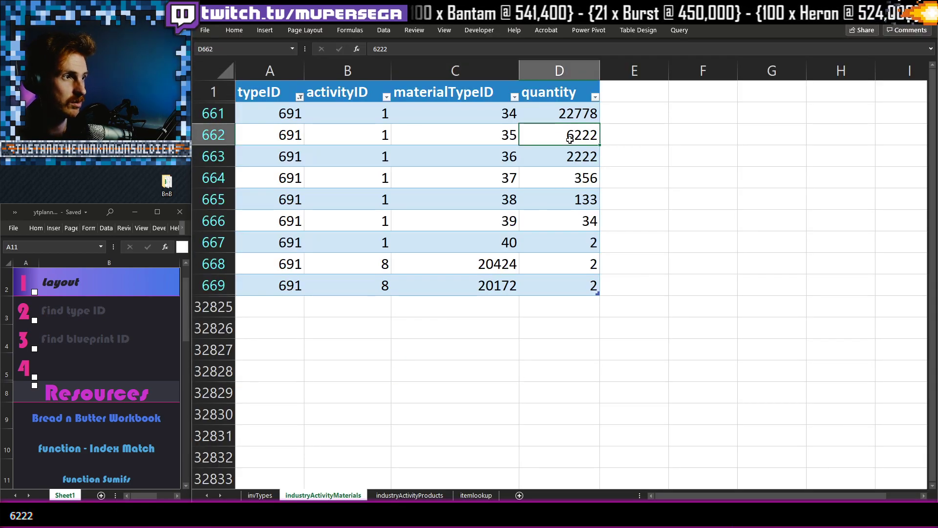
{"action": "left_click", "coordinate": [569, 155]}
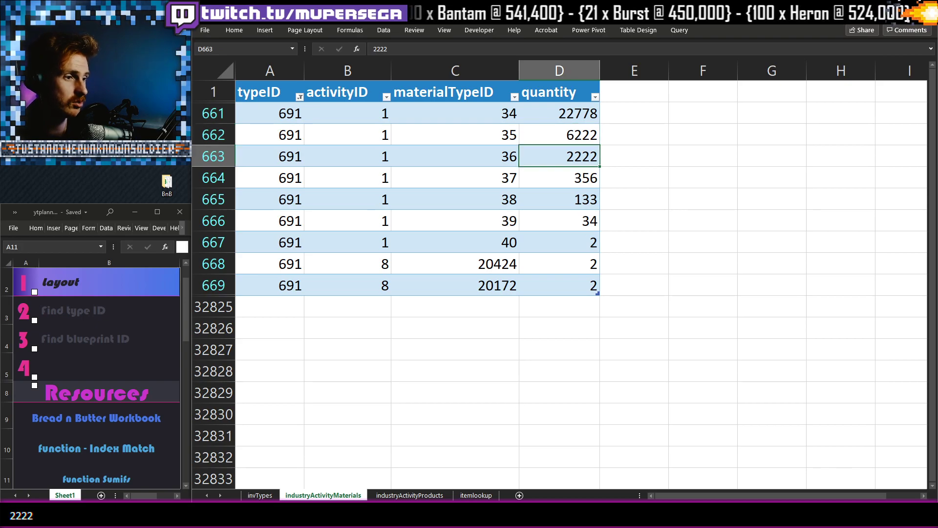
{"action": "key", "text": "alt+Tab"}
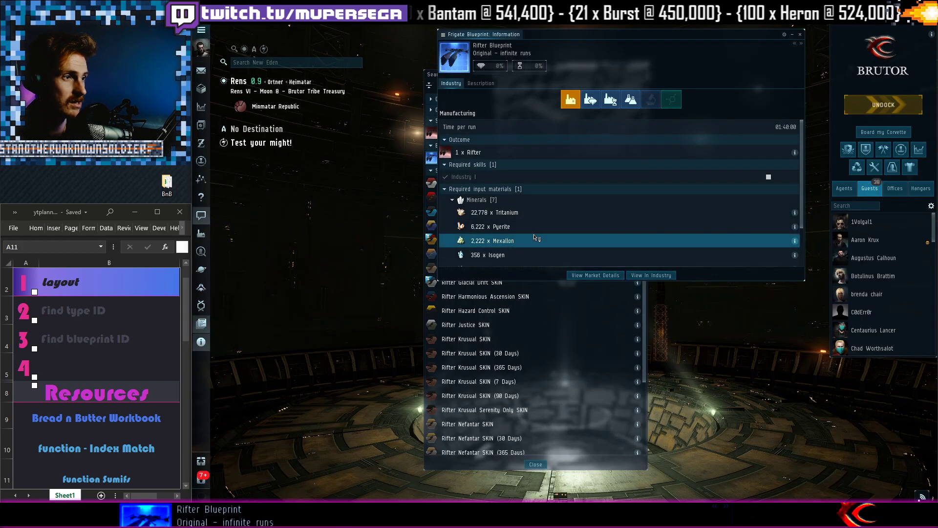
{"action": "scroll", "coordinate": [508, 246], "scroll_direction": "down", "scroll_amount": 1}
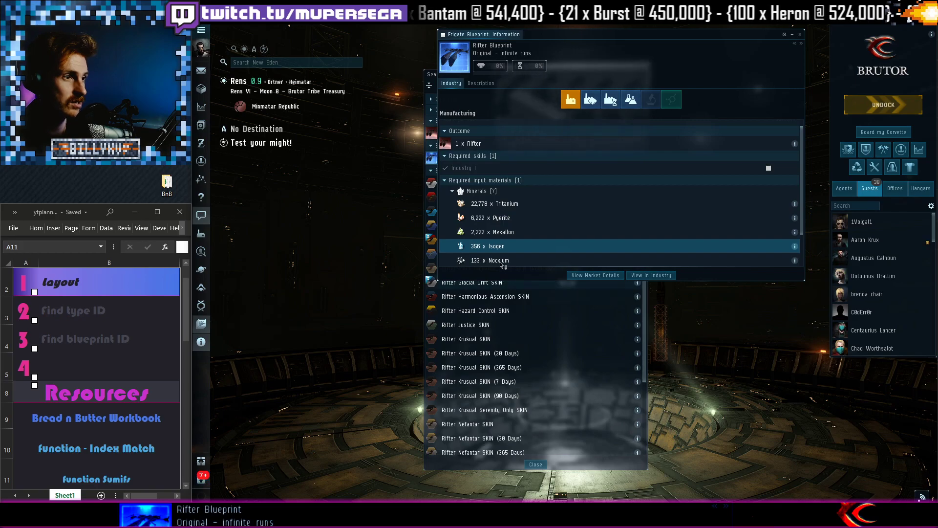
{"action": "scroll", "coordinate": [500, 257], "scroll_direction": "down", "scroll_amount": 2}
{"action": "scroll", "coordinate": [500, 258], "scroll_direction": "down", "scroll_amount": 3}
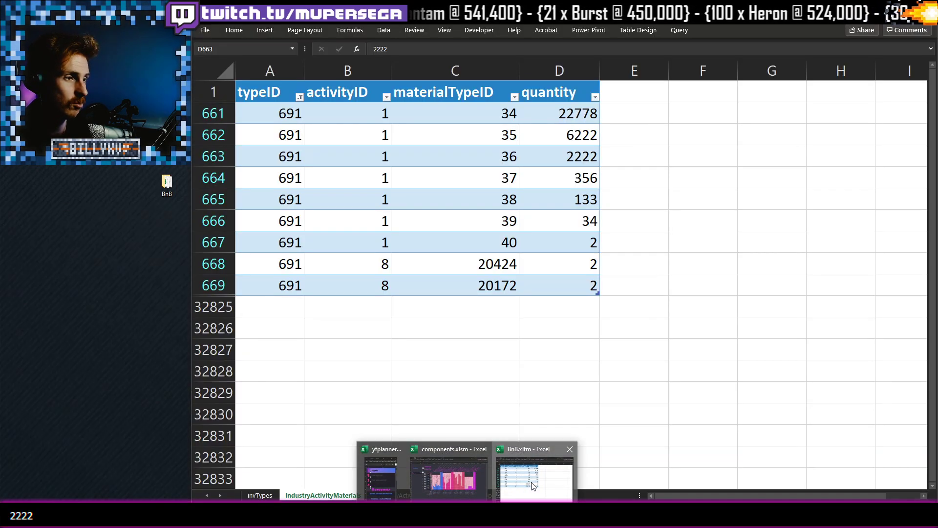
- Return to the BnB workbook, review the activity 1 quantities in D661:D667, and go back to the itemlookup sheet
{"action": "left_click", "coordinate": [457, 471]}
{"action": "left_click", "coordinate": [570, 258]}
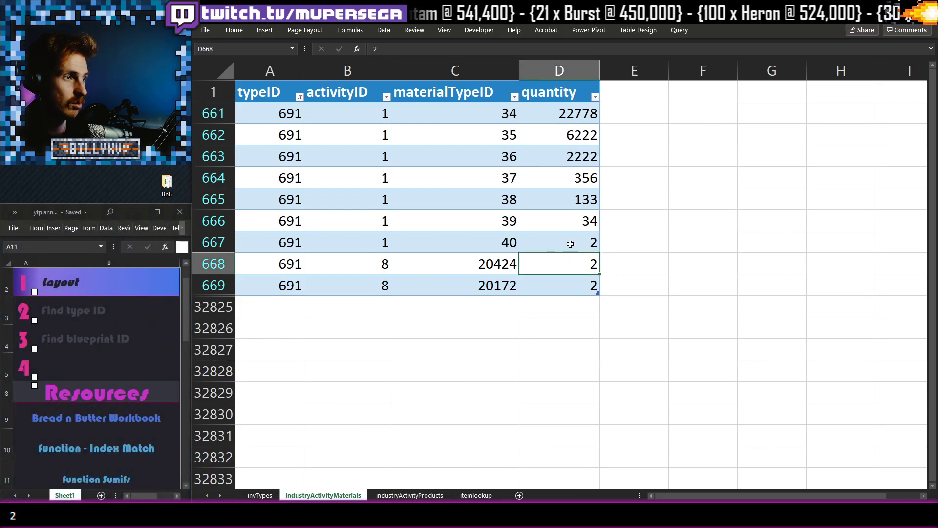
{"action": "left_click", "coordinate": [567, 243]}
{"action": "key", "text": "ctrl+shift+Up"}
{"action": "key", "text": "ctrl+shift+Up"}
{"action": "left_click_drag", "start_coordinate": [576, 113], "coordinate": [551, 237]}
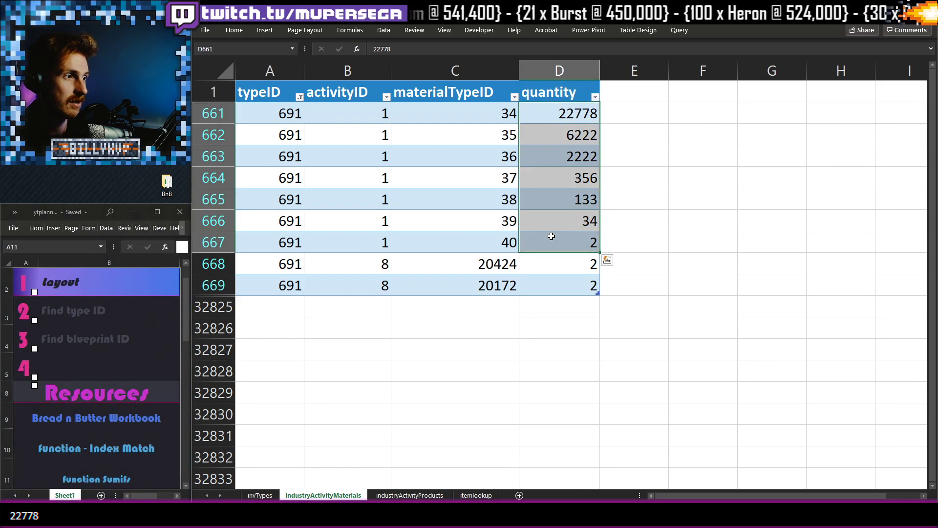
{"action": "left_click", "coordinate": [534, 363]}
{"action": "key", "text": "ctrl+Page_Down"}
{"action": "key", "text": "ctrl+Page_Down"}
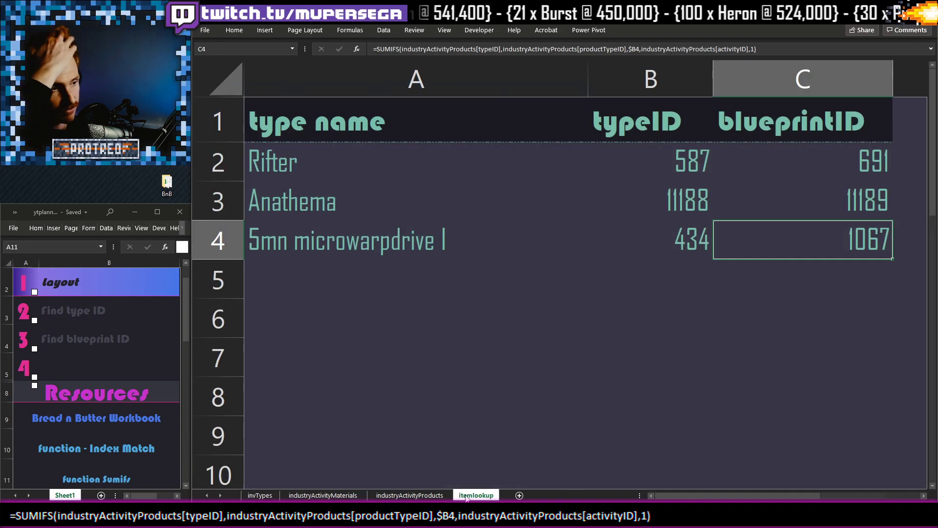
{"action": "left_click", "coordinate": [562, 353]}
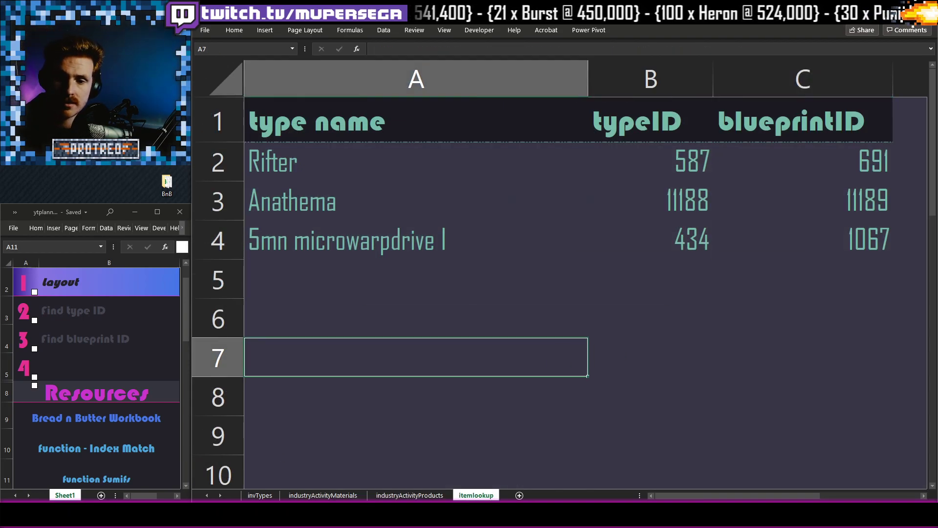